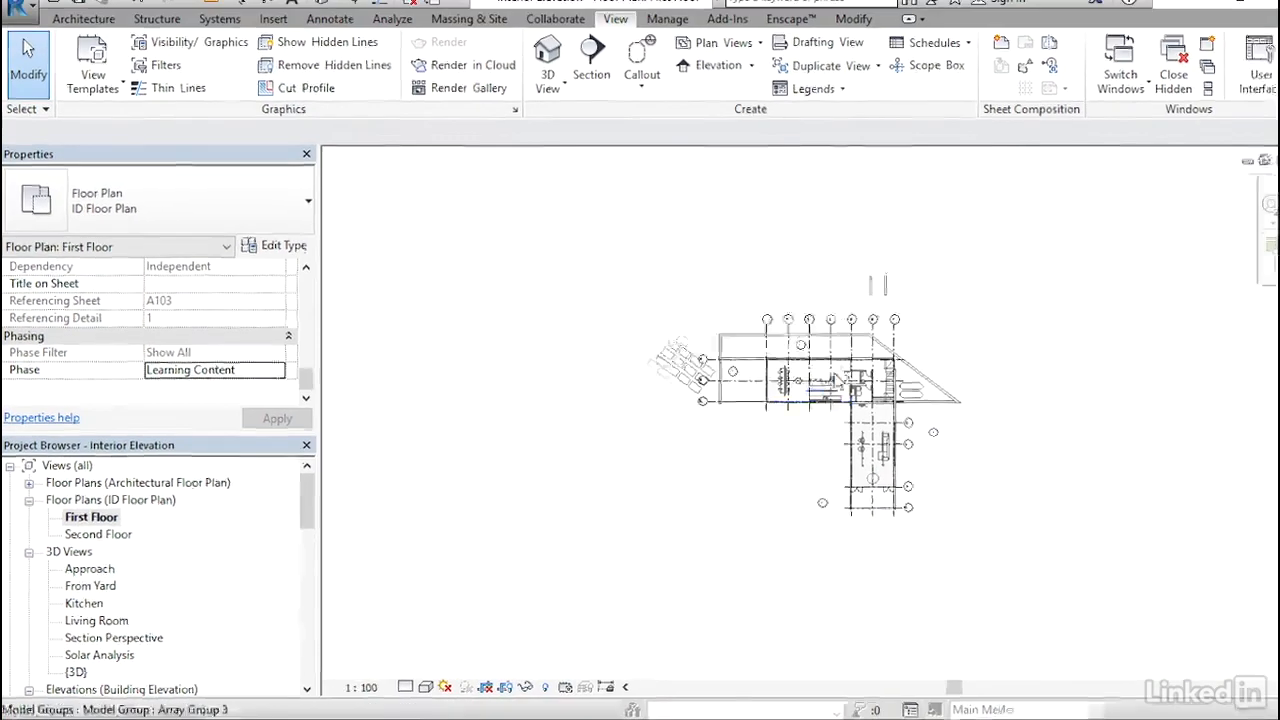
# - Start an elevation in the kitchen area and duplicate the Building Elevation type as Interior Elevation
pyautogui.scroll(3, 992, 320)
pyautogui.scroll(7, 840, 390)
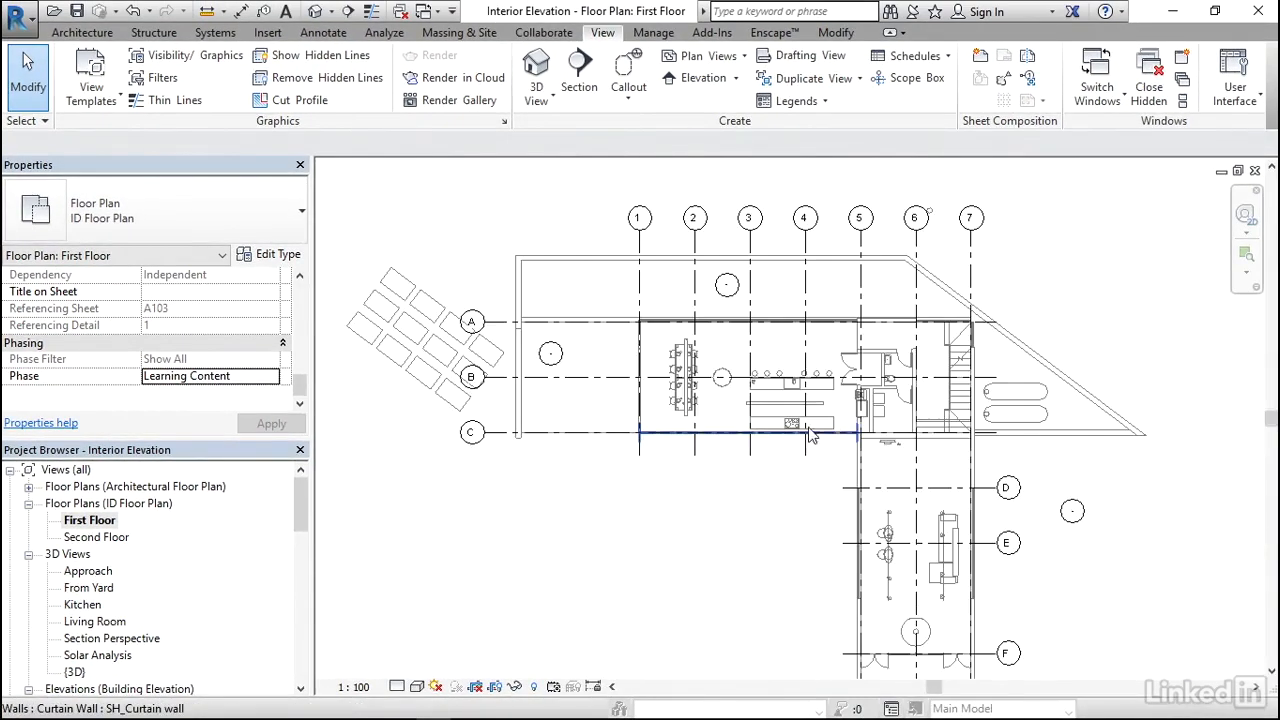
pyautogui.scroll(2, 835, 390)
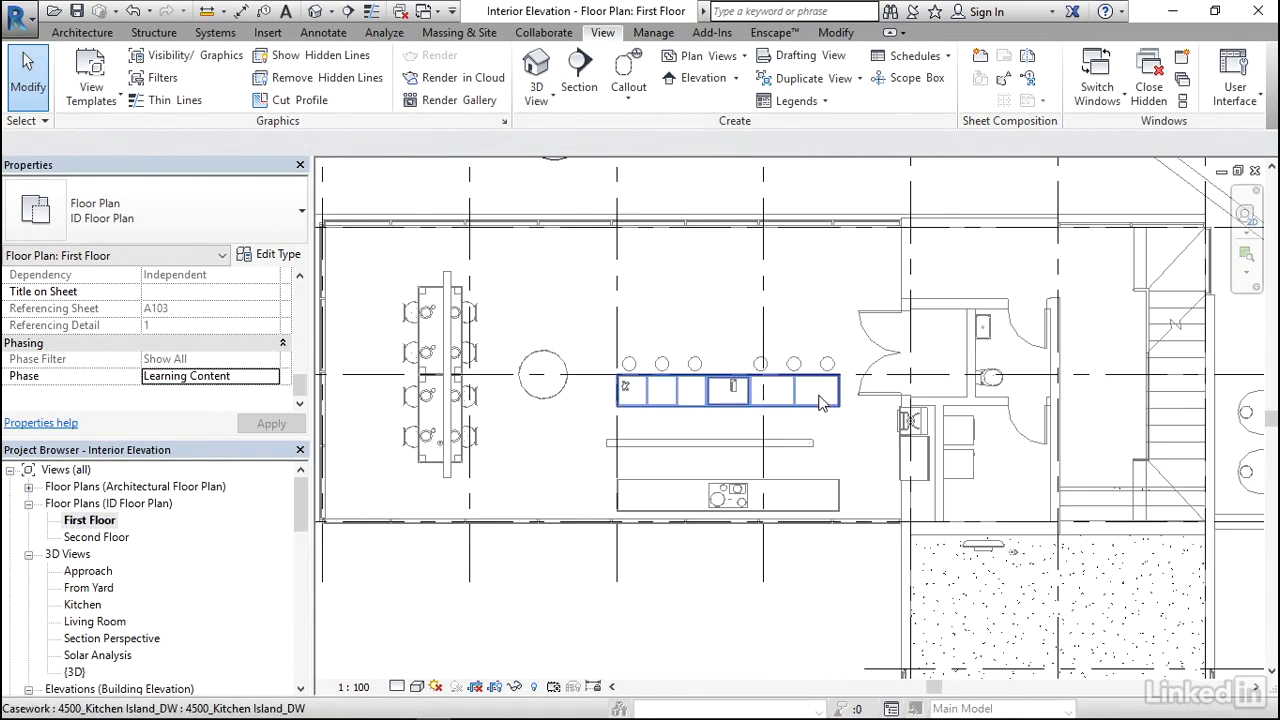
pyautogui.scroll(1, 770, 403)
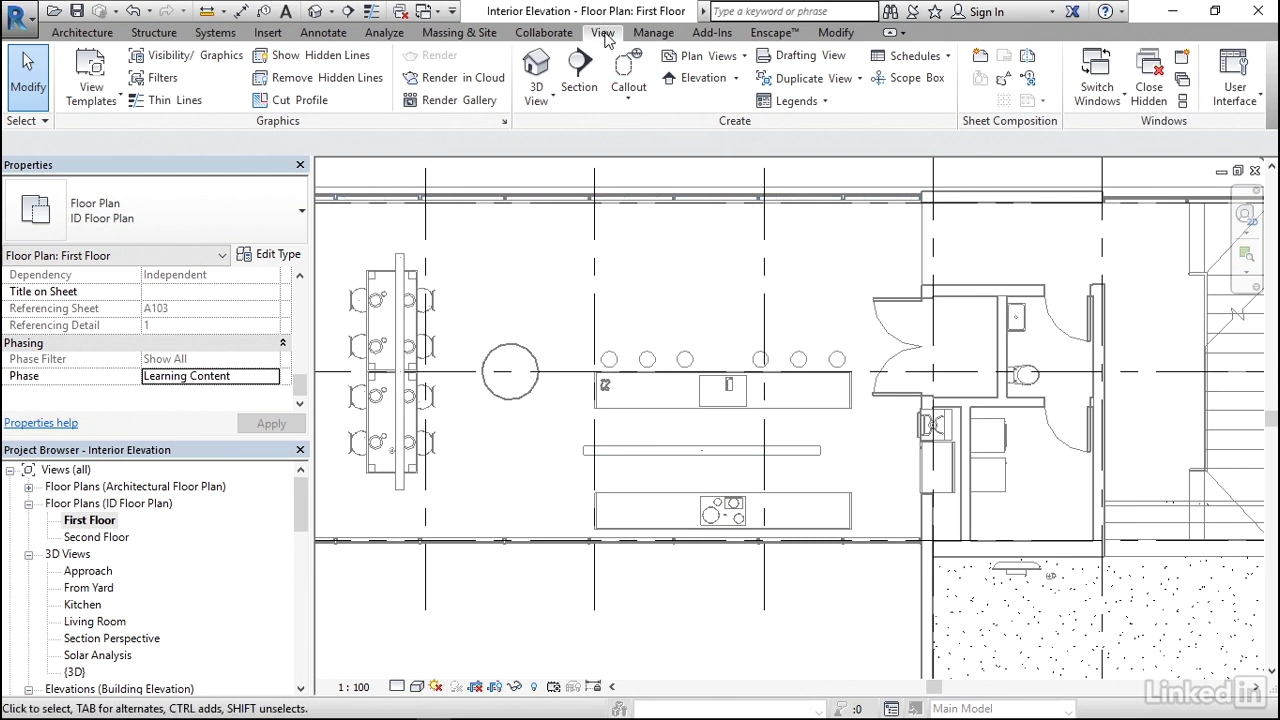
pyautogui.click(712, 80)
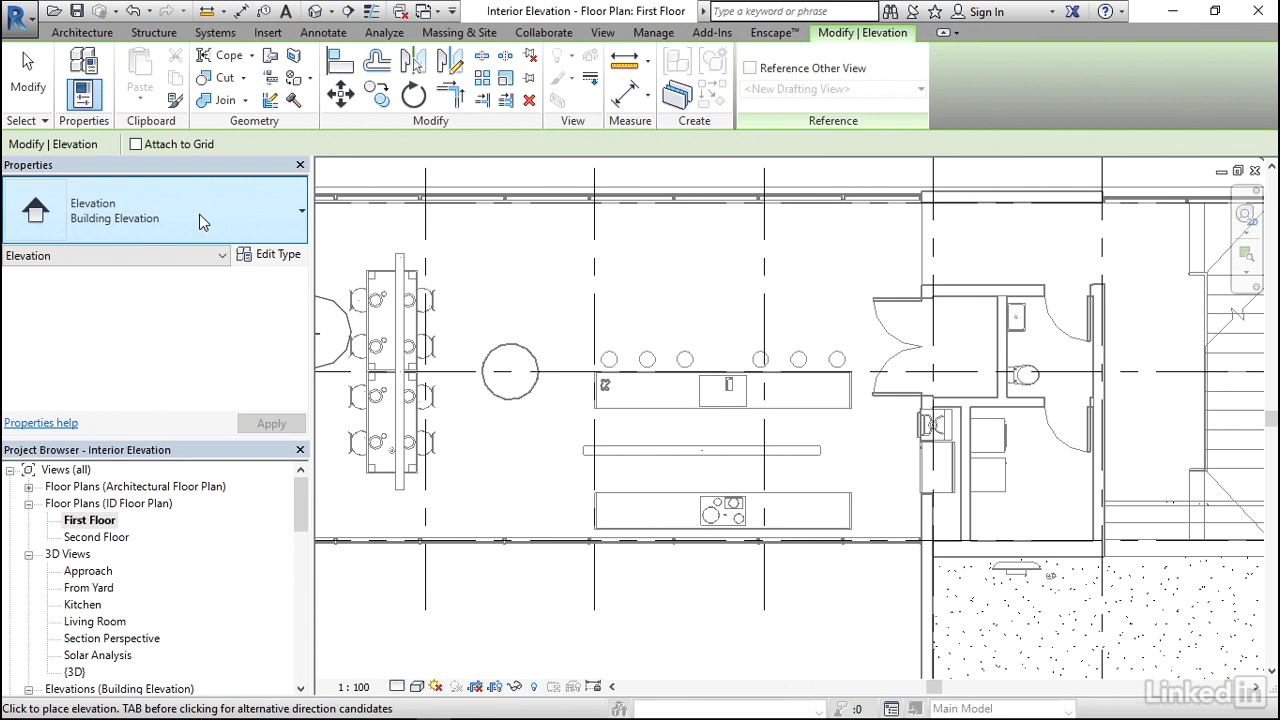
pyautogui.click(280, 258)
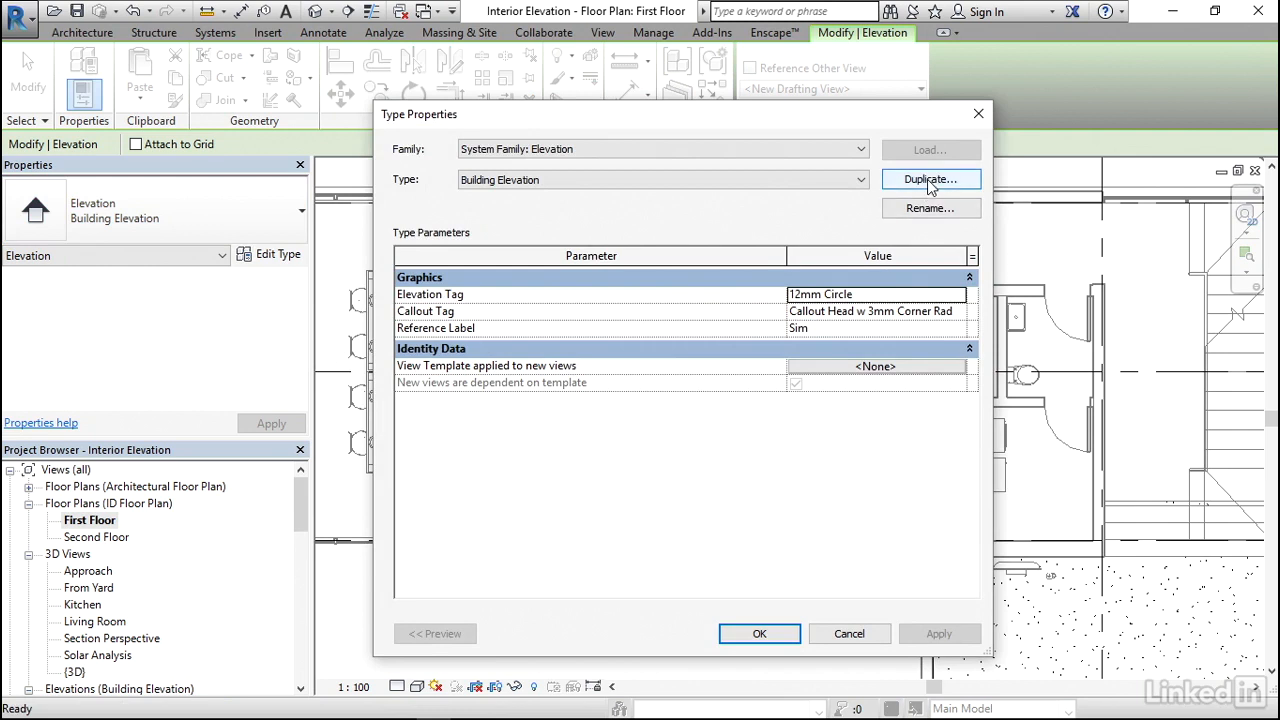
pyautogui.click(929, 182)
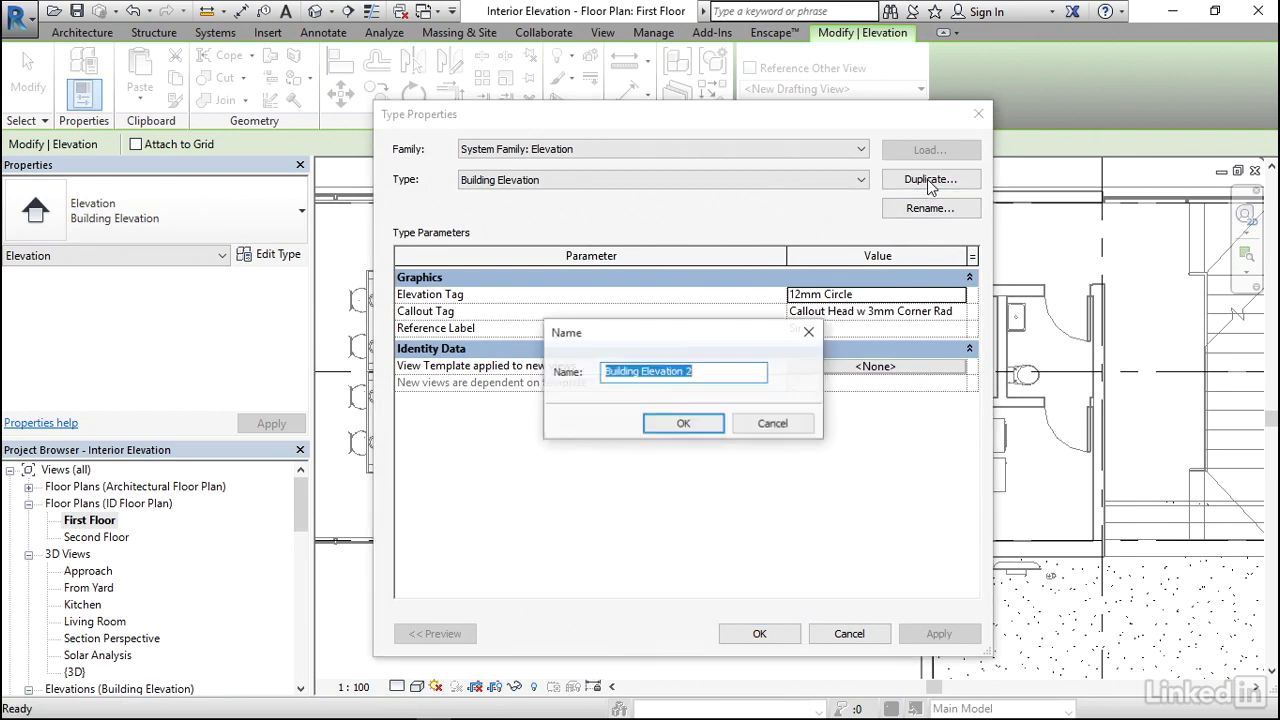
pyautogui.moveTo(640, 376); pyautogui.dragTo(598, 381)
pyautogui.write('Interior')
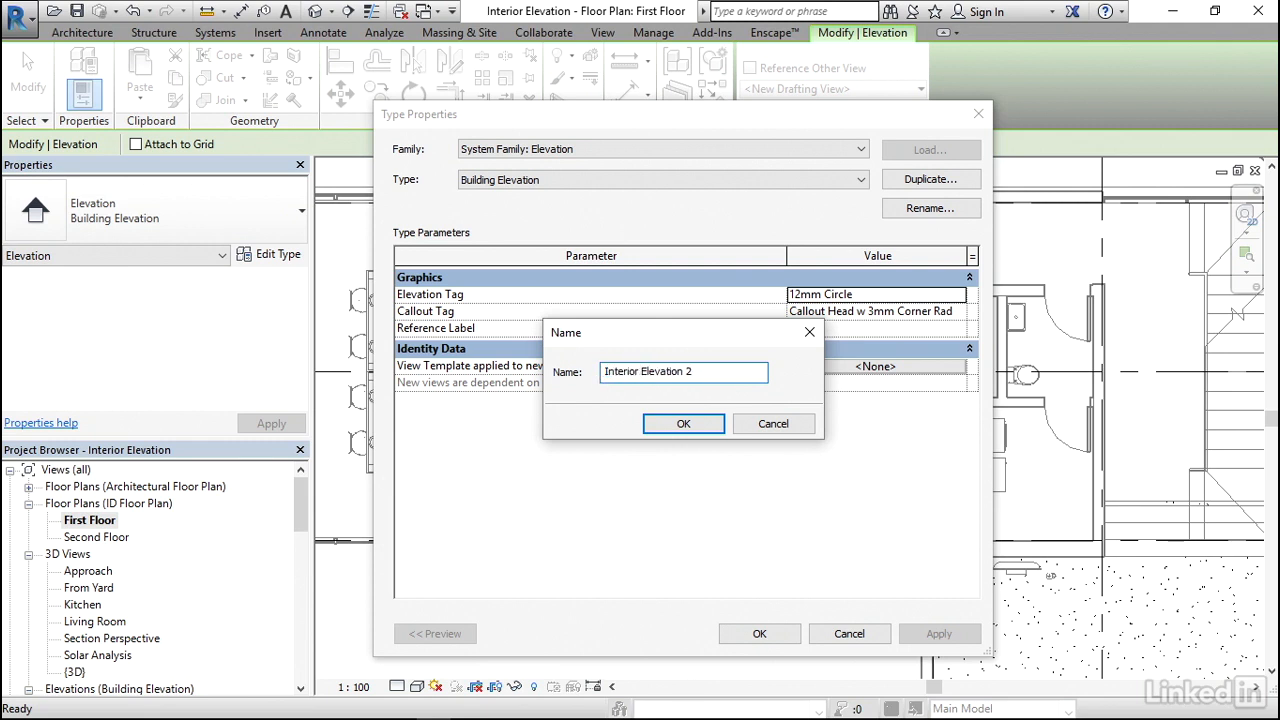
pyautogui.click(727, 375)
pyautogui.click(695, 427)
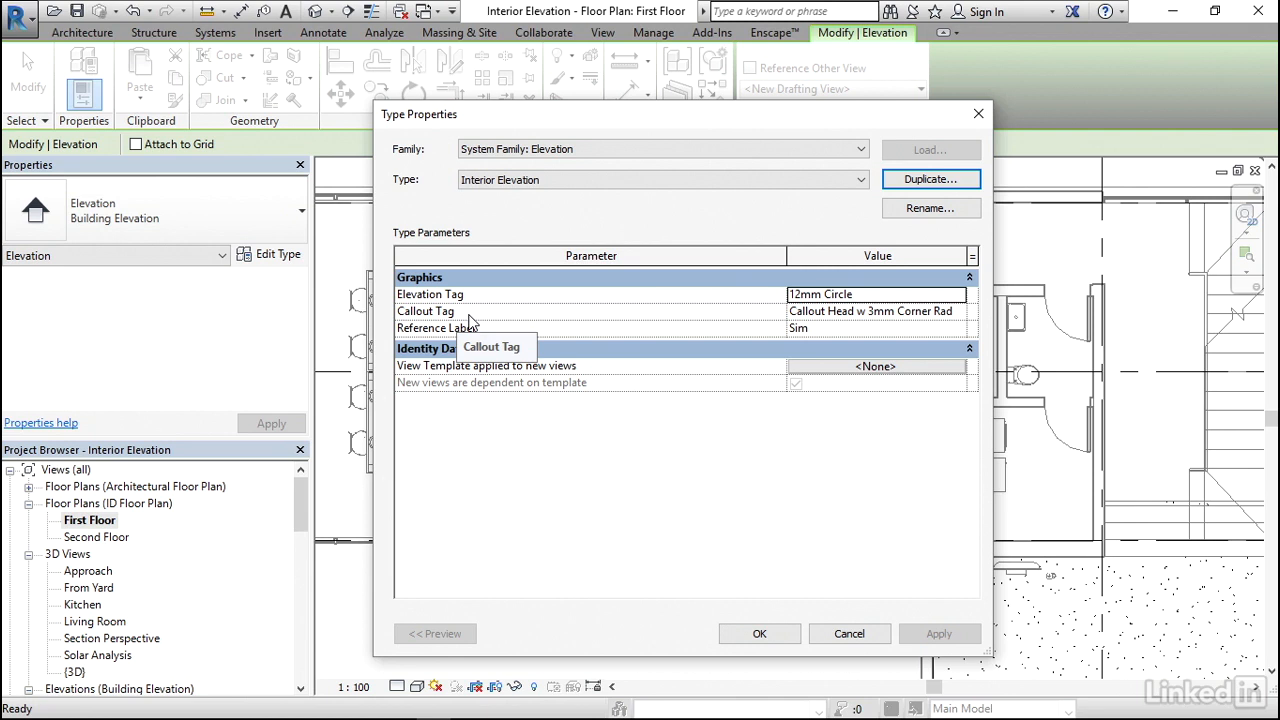
pyautogui.click(762, 635)
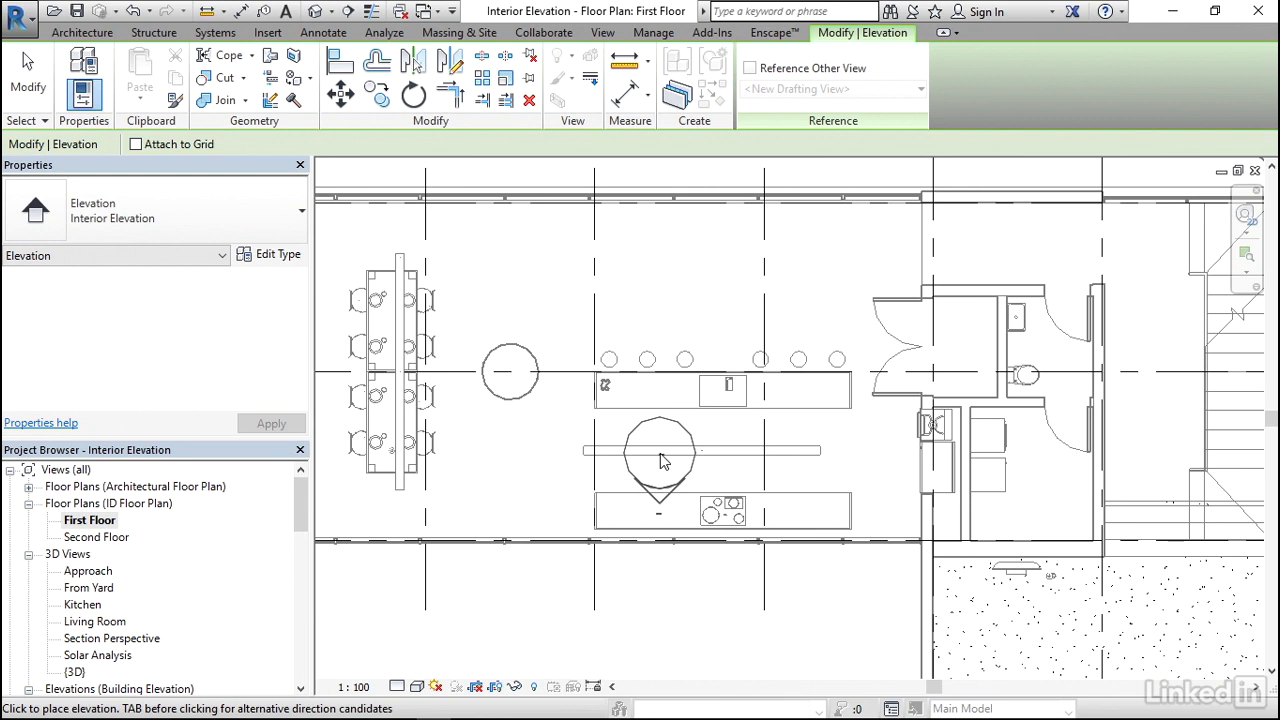
# - Place an interior elevation marker between the kitchen island and the cooktop counter, facing the counter, and enable its opposite arrow toward the island
pyautogui.click(660, 462)
pyautogui.press('Escape')
pyautogui.press('Escape')
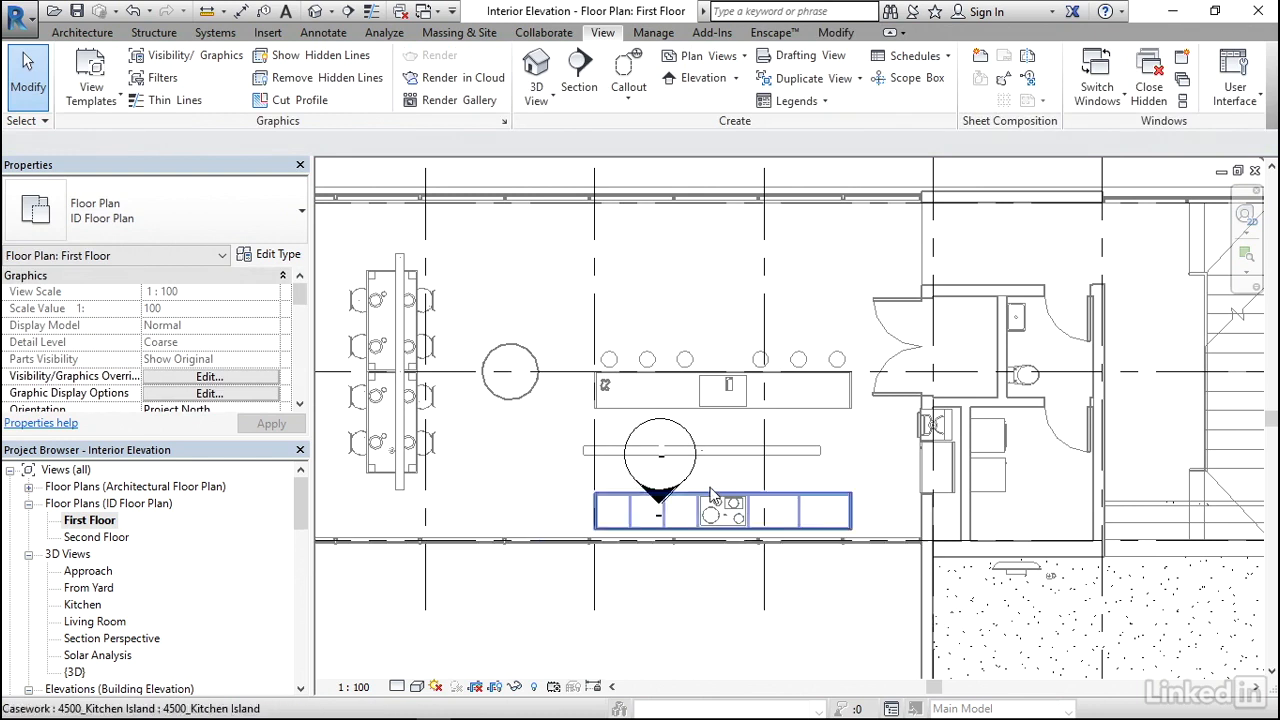
pyautogui.click(686, 436)
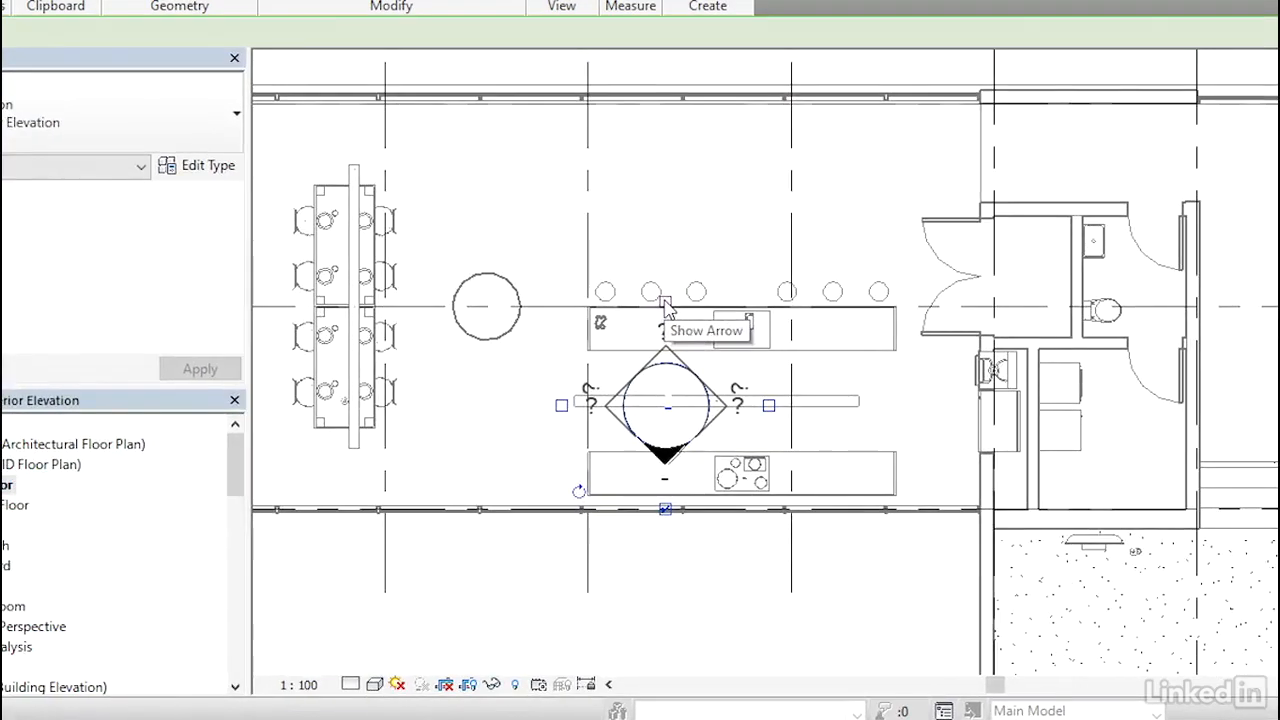
pyautogui.click(665, 302)
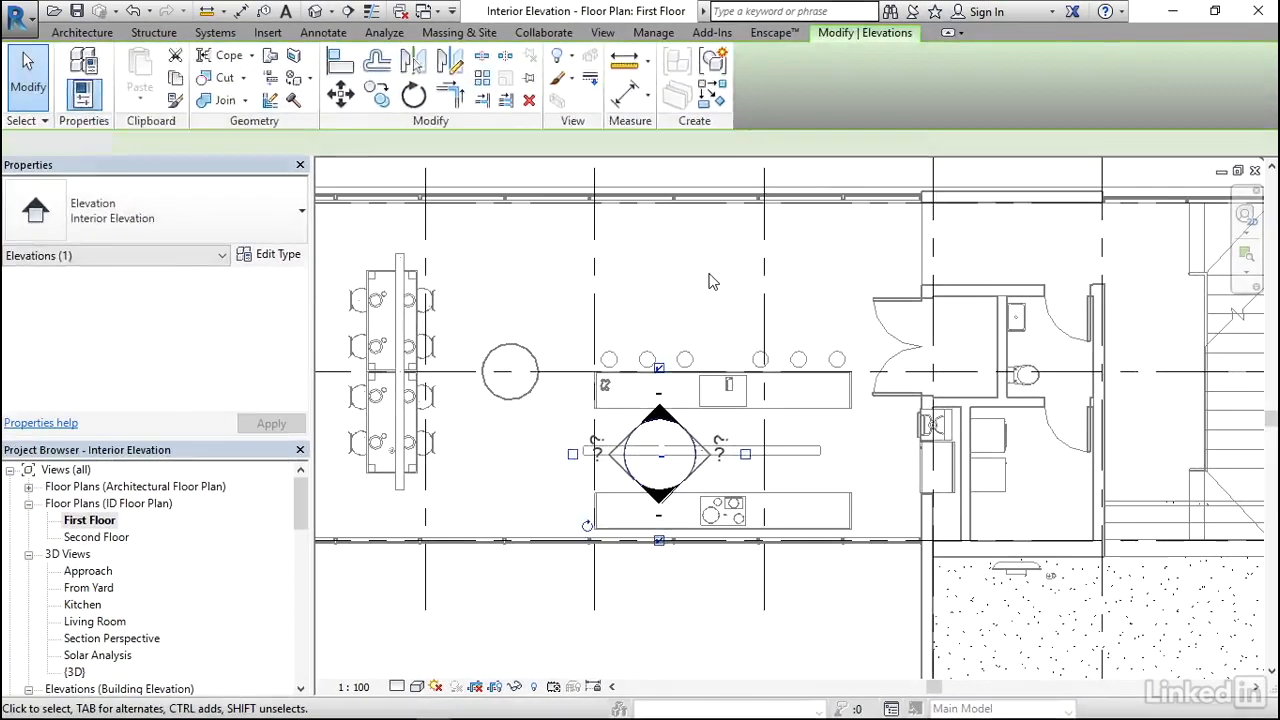
pyautogui.click(716, 251)
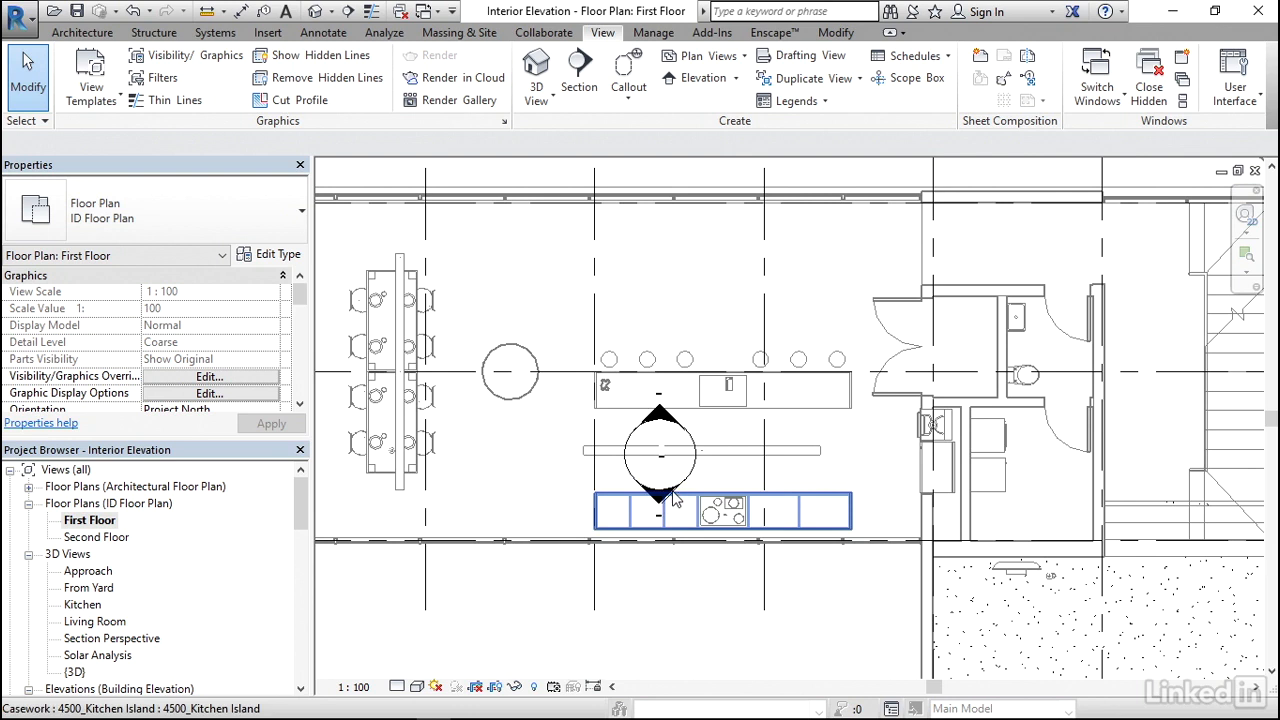
# - Narrow the island-facing elevation's view extents on both sides to just beyond the ends of the kitchen island
pyautogui.click(660, 422)
pyautogui.click(702, 424)
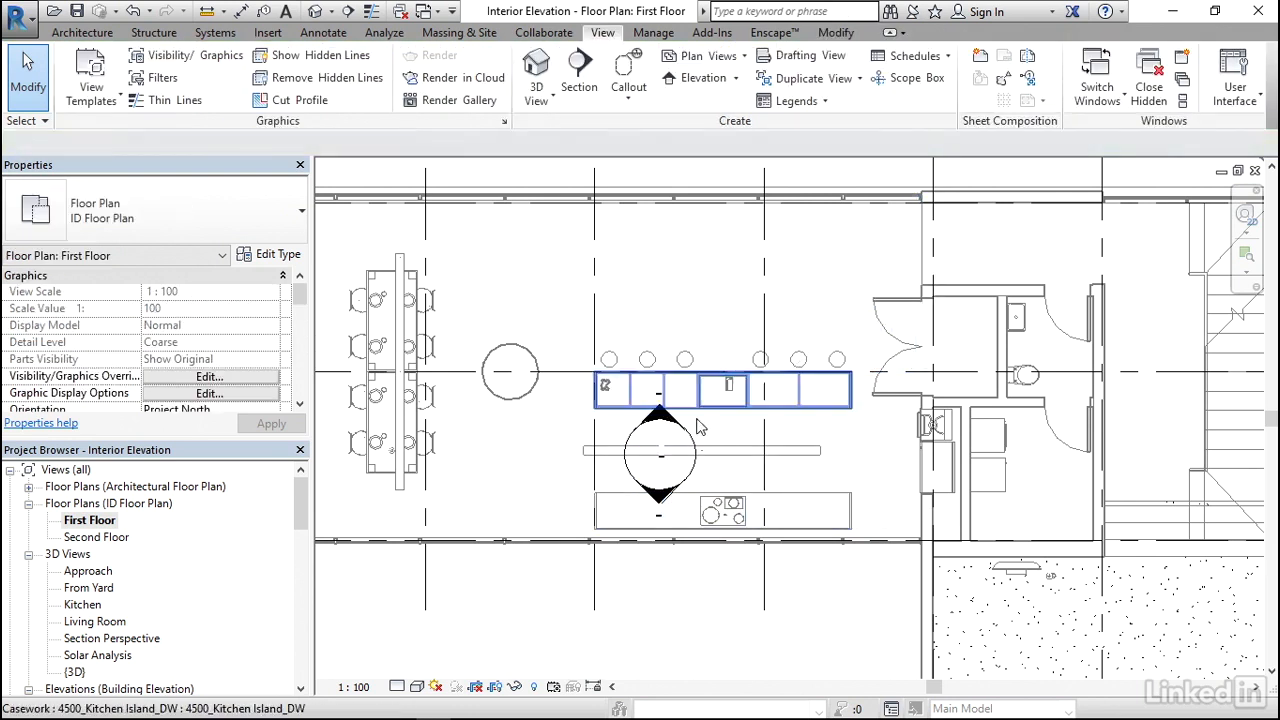
pyautogui.scroll(2, 678, 418)
pyautogui.scroll(2, 678, 418)
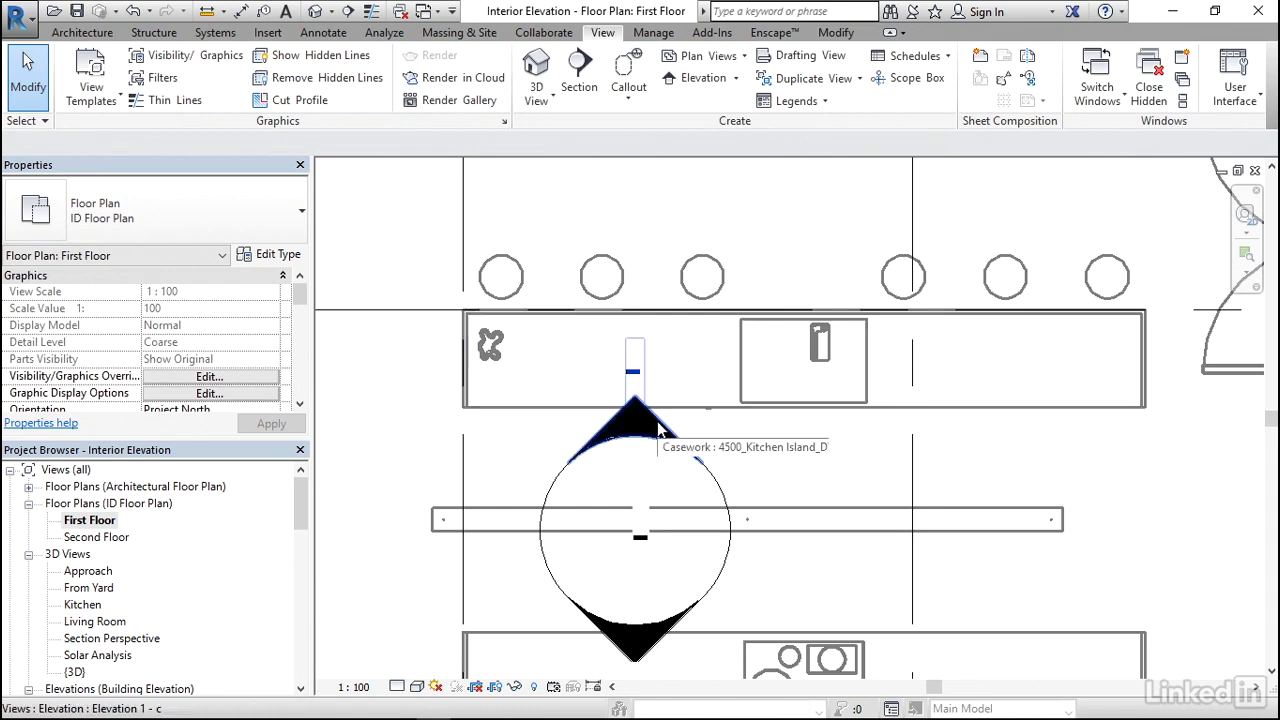
pyautogui.click(658, 428)
pyautogui.scroll(-5, 674, 494)
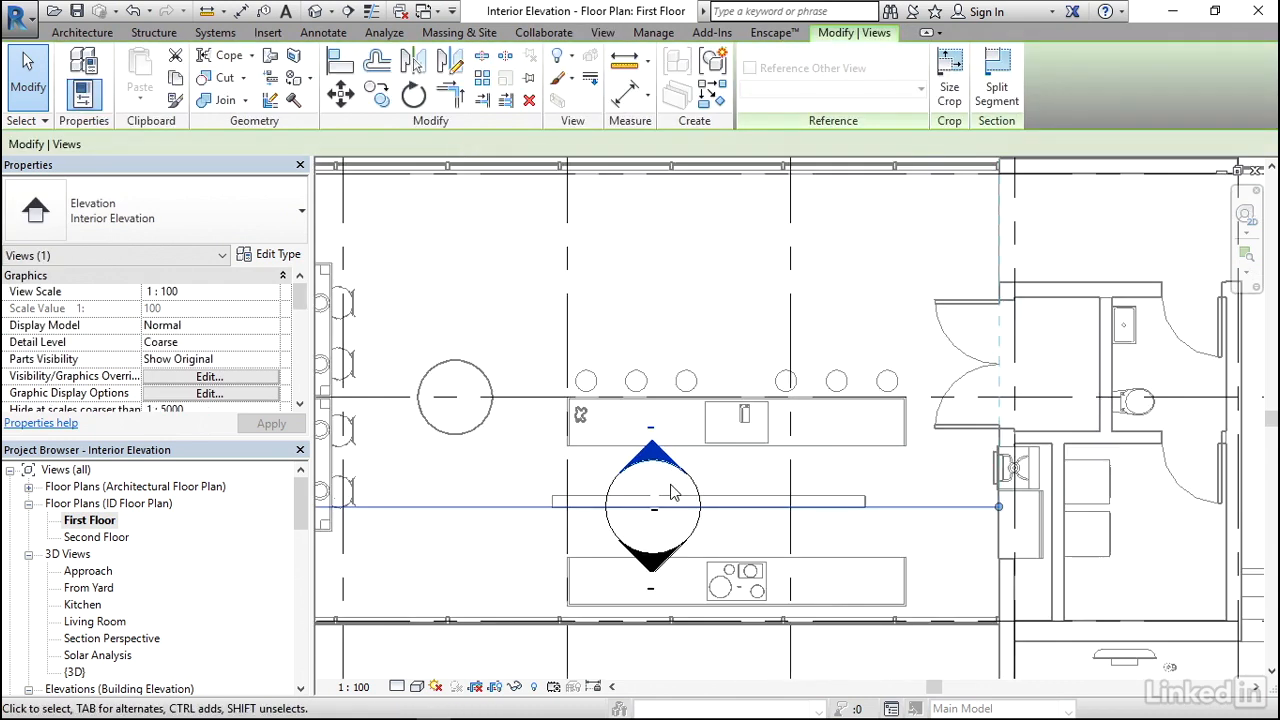
pyautogui.scroll(-2, 674, 492)
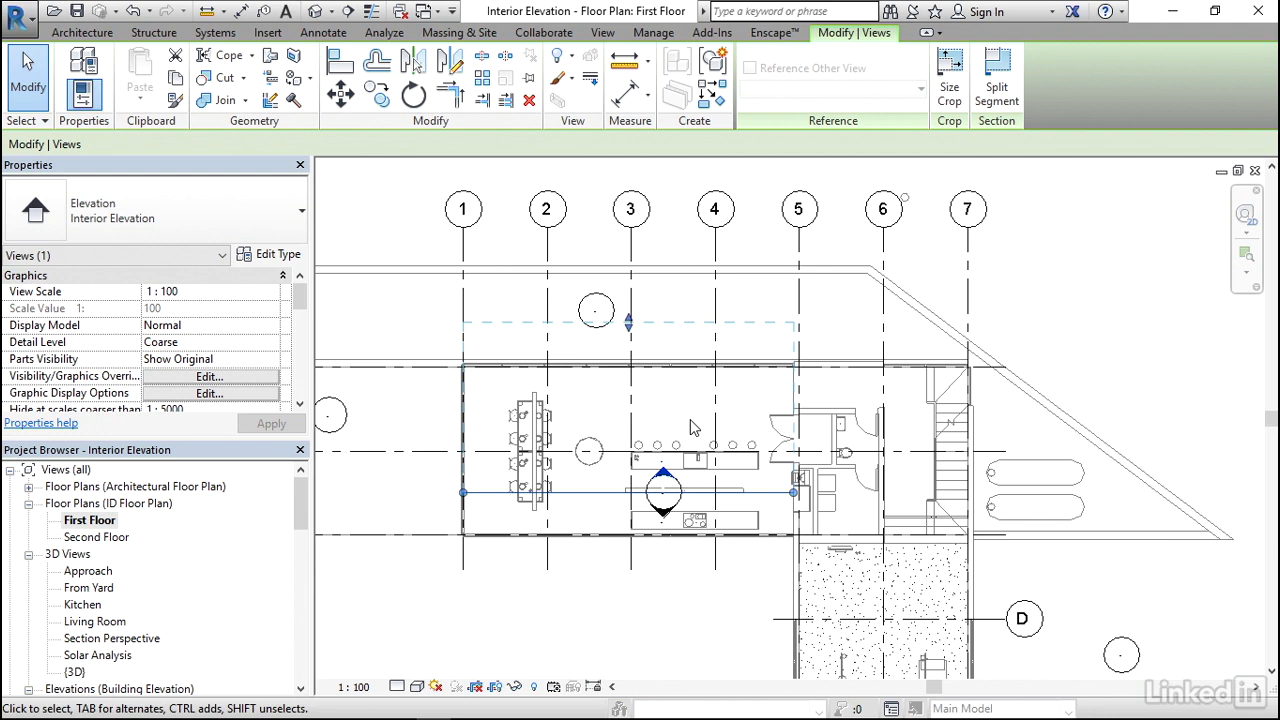
pyautogui.click(466, 496)
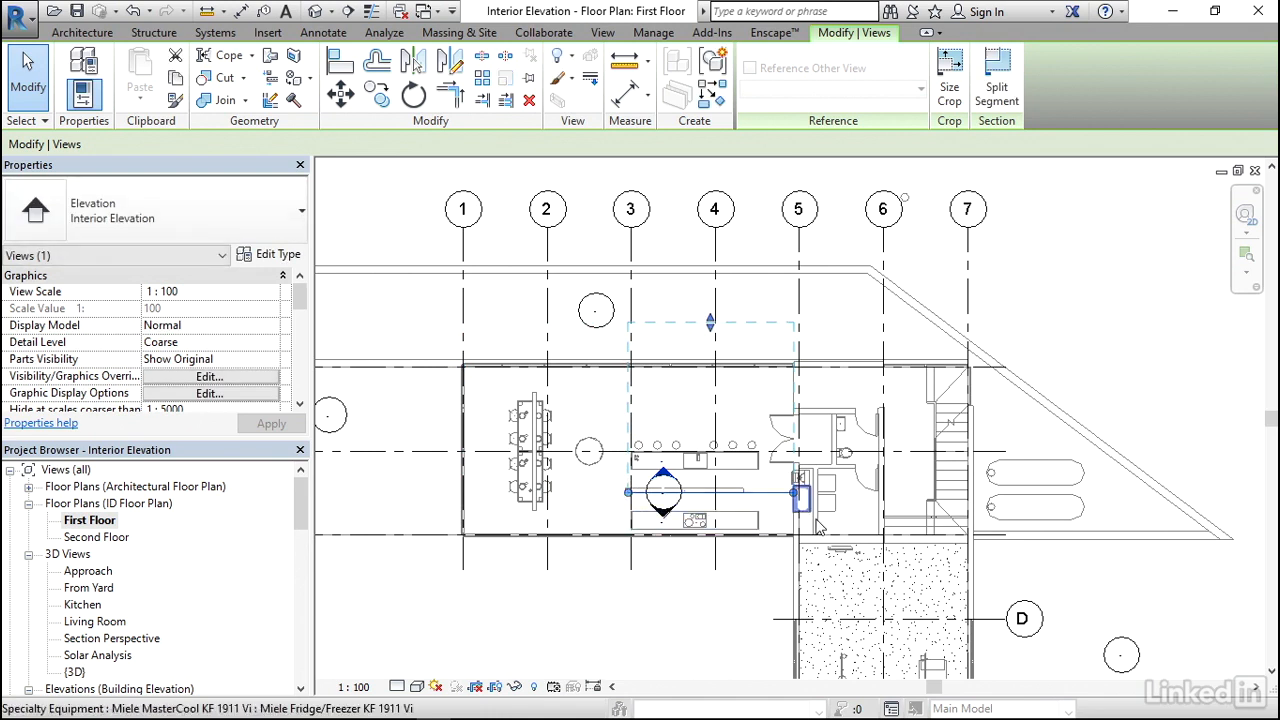
pyautogui.click(797, 497)
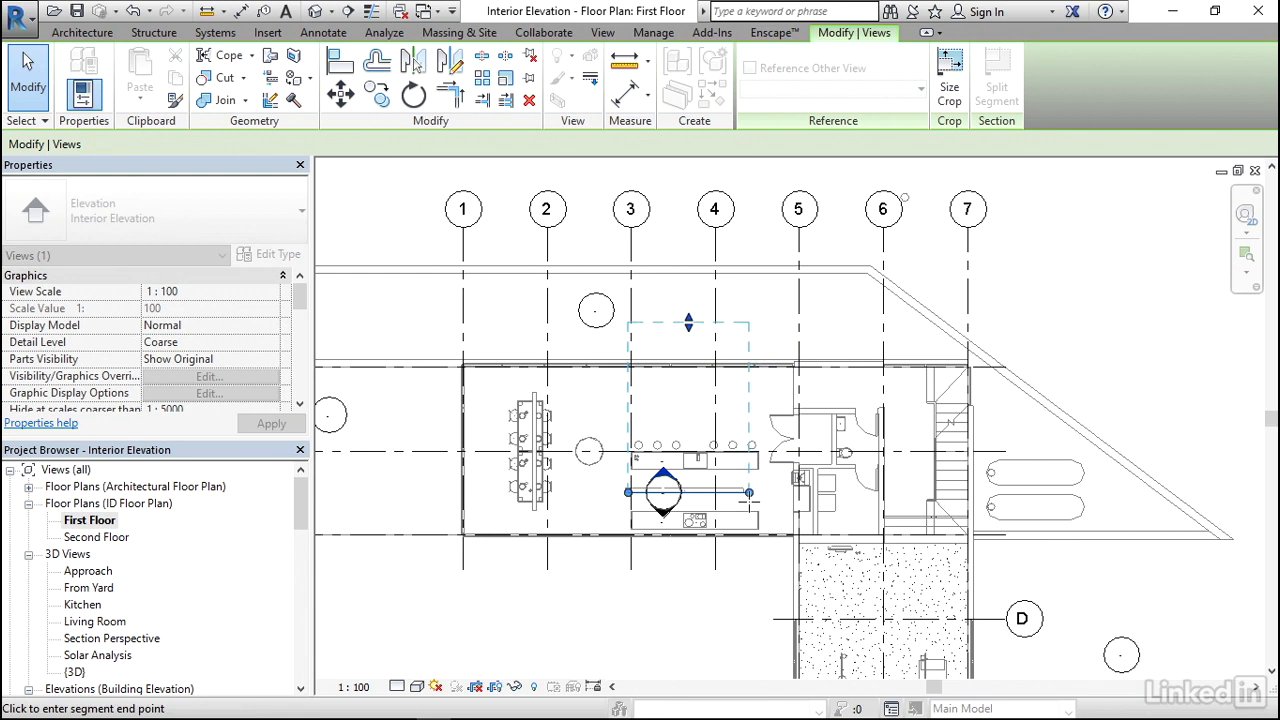
pyautogui.click(763, 495)
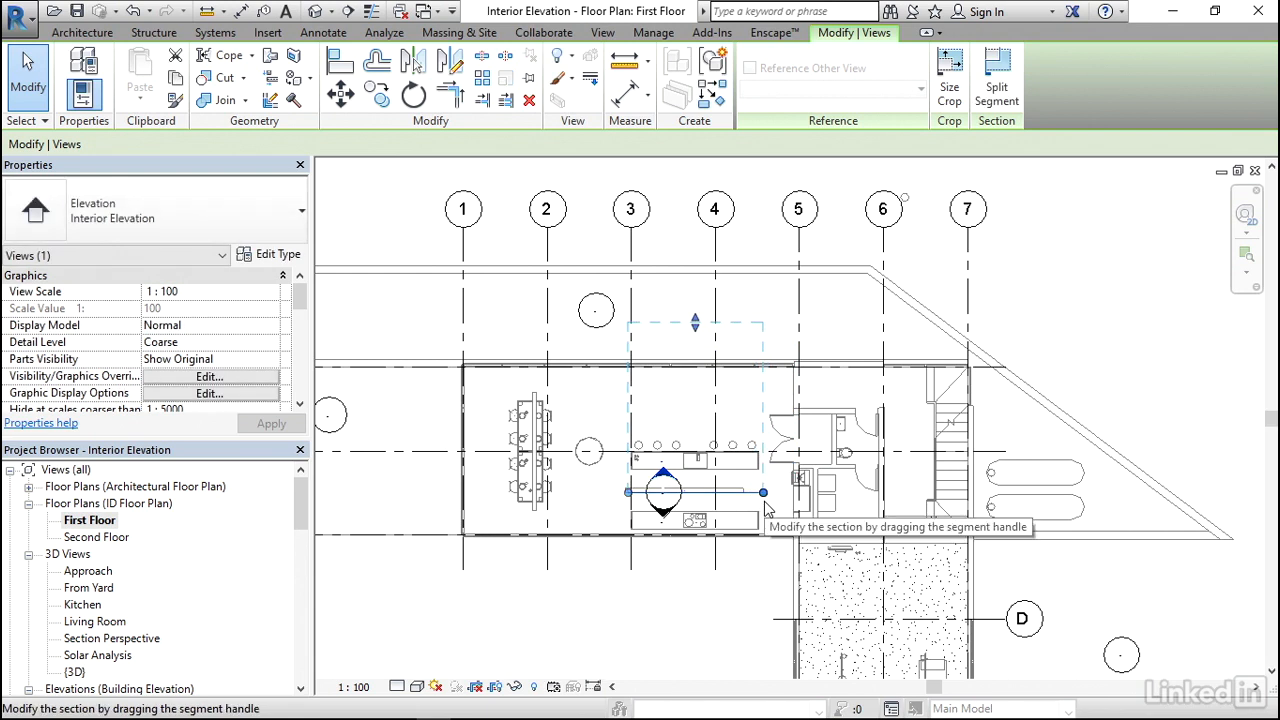
# - Shorten the island-facing elevation's view depth so it ends just behind the row of stools
pyautogui.moveTo(697, 334); pyautogui.dragTo(705, 418)
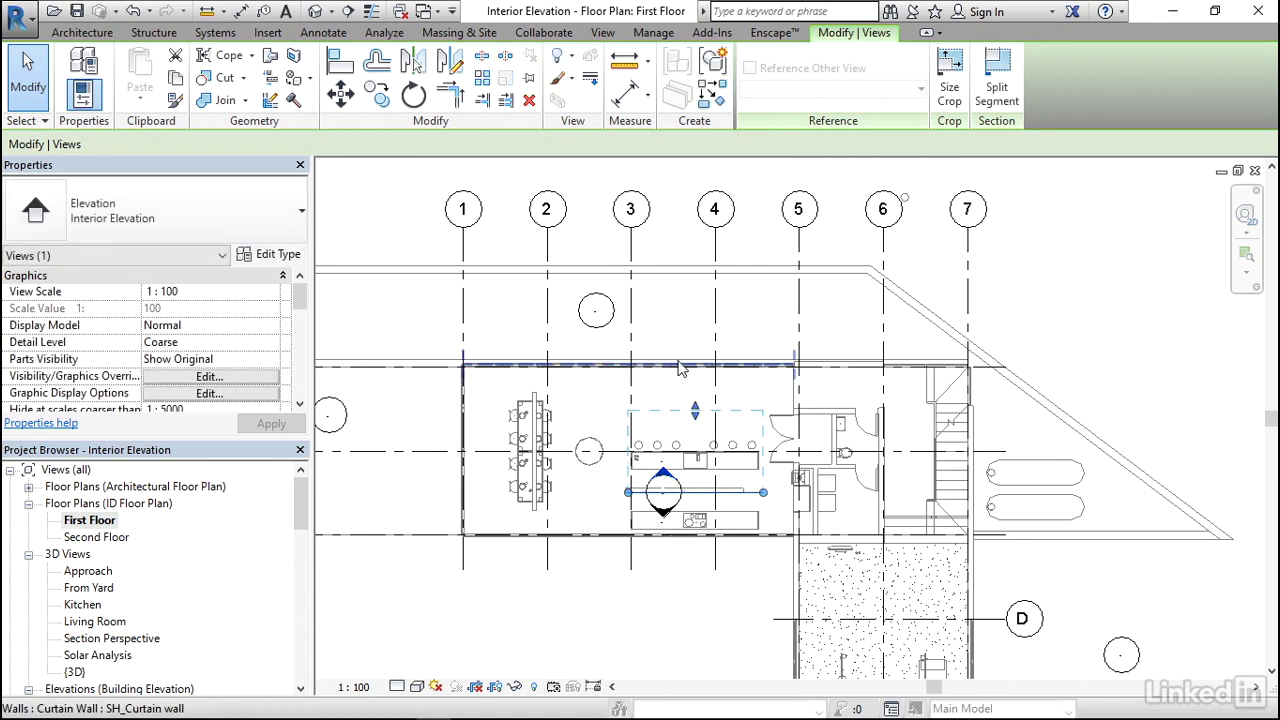
pyautogui.moveTo(697, 419); pyautogui.dragTo(703, 450)
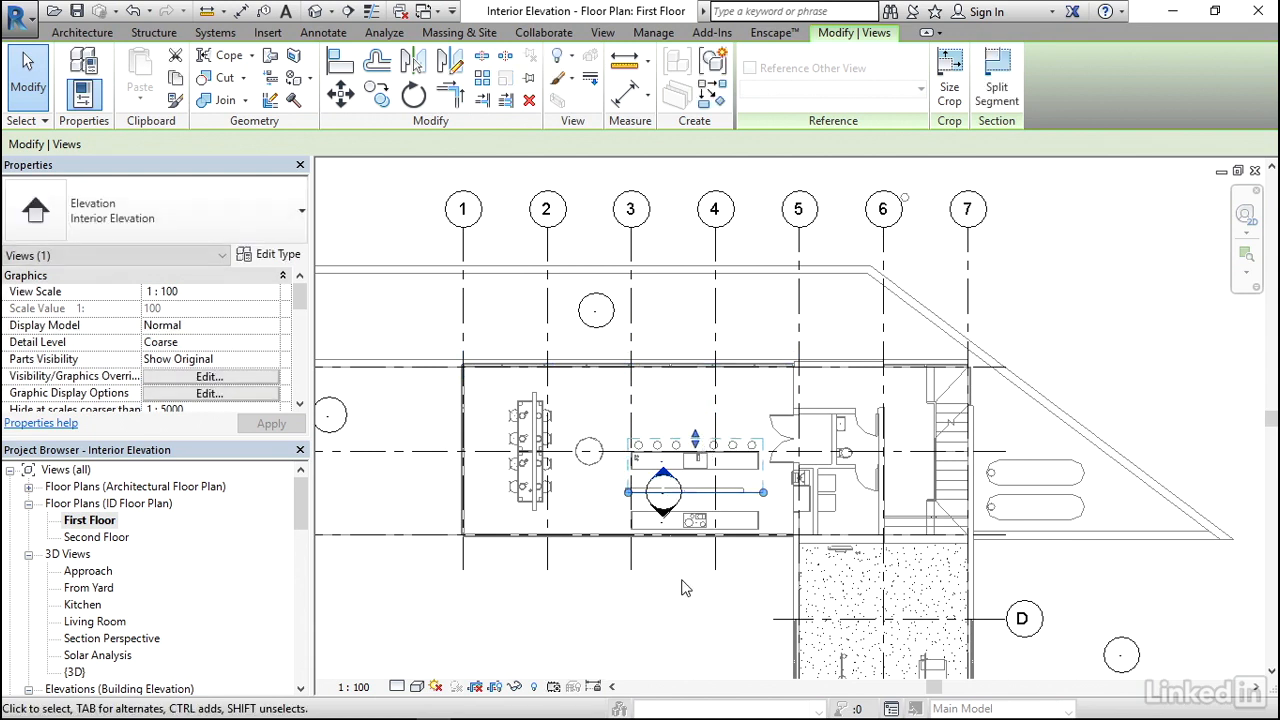
pyautogui.click(688, 577)
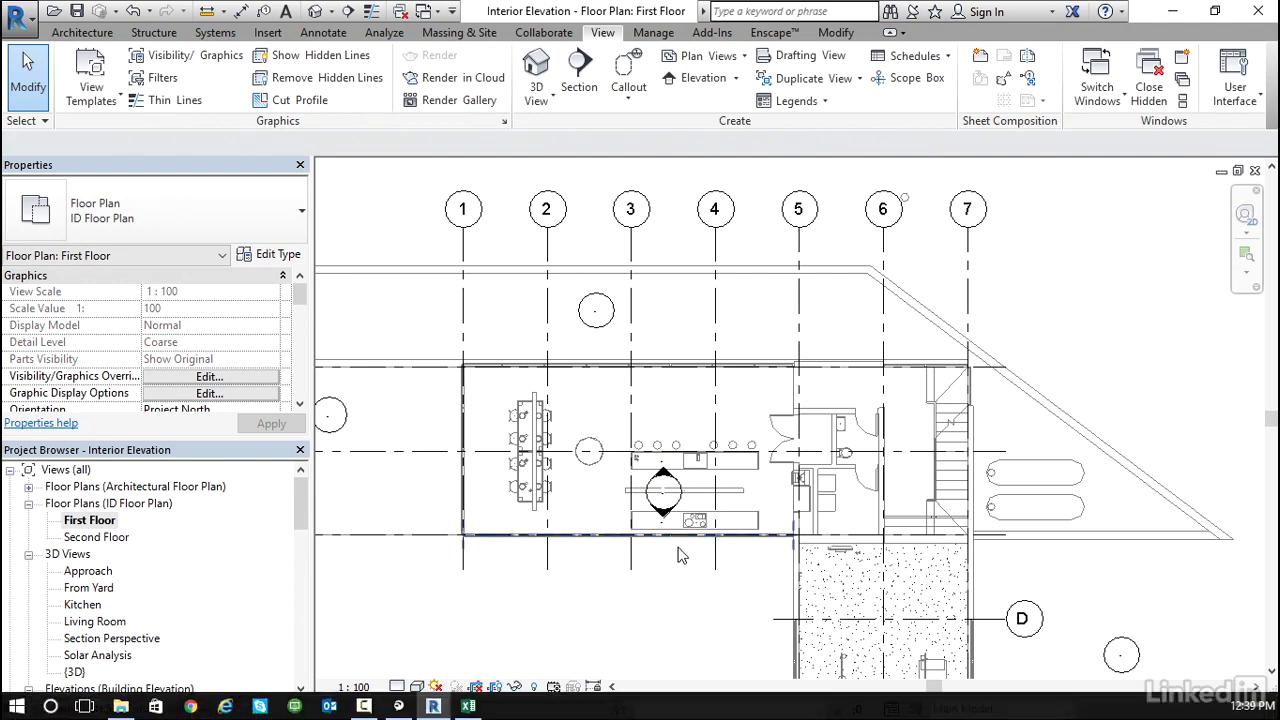
# - Fit the cooktop-facing elevation's width to the counter and shorten its view depth to the exterior curtain wall behind it
pyautogui.scroll(5, 668, 530)
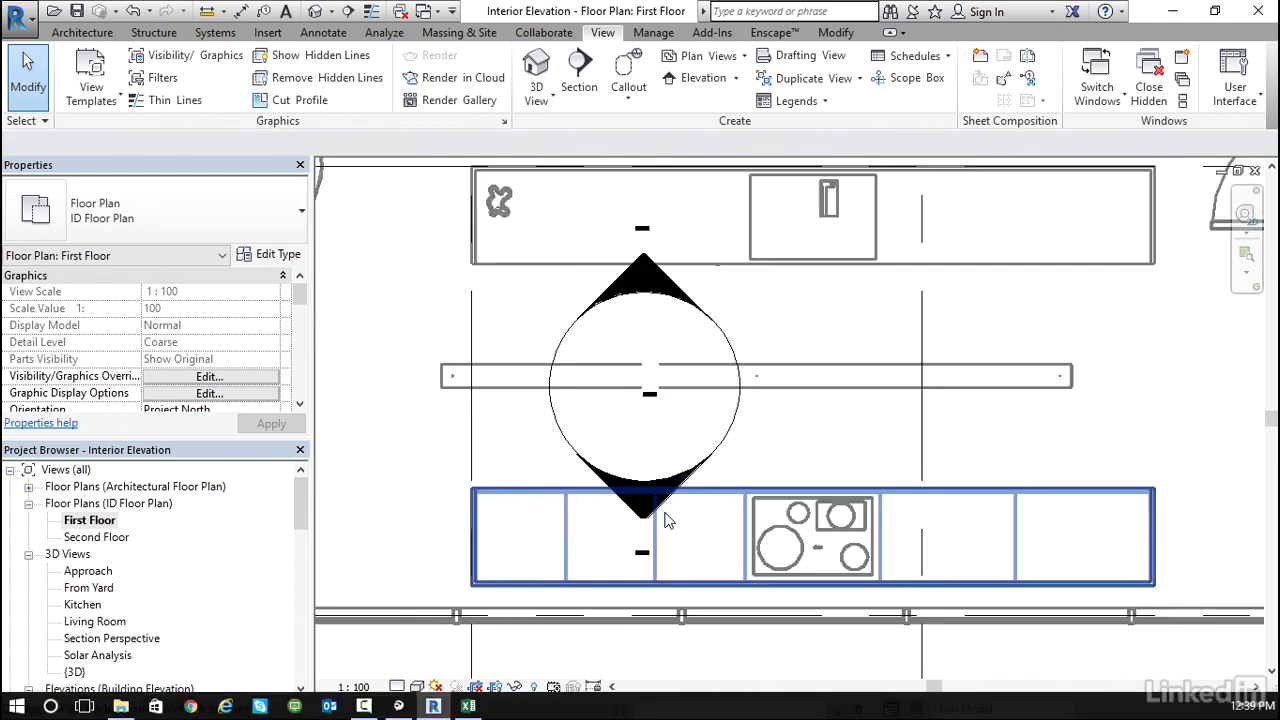
pyautogui.click(693, 480)
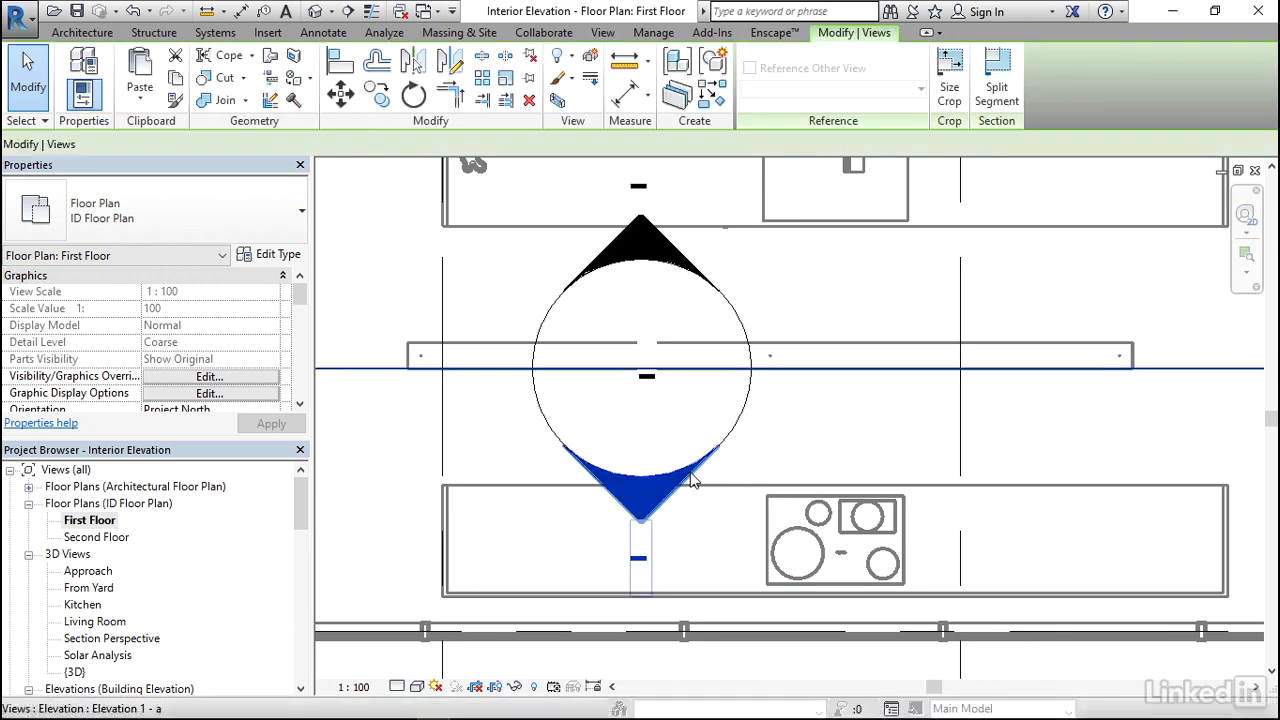
pyautogui.scroll(-5, 693, 480)
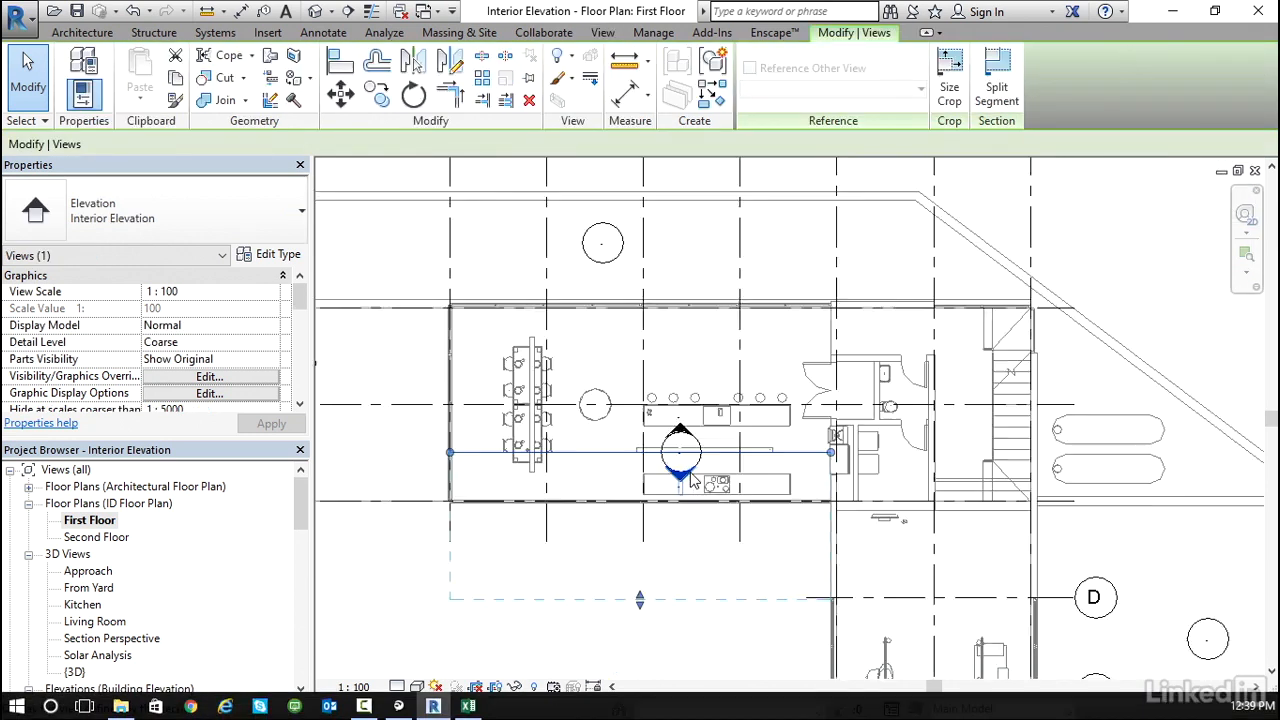
pyautogui.moveTo(481, 457); pyautogui.dragTo(642, 455)
pyautogui.moveTo(813, 456); pyautogui.dragTo(780, 456)
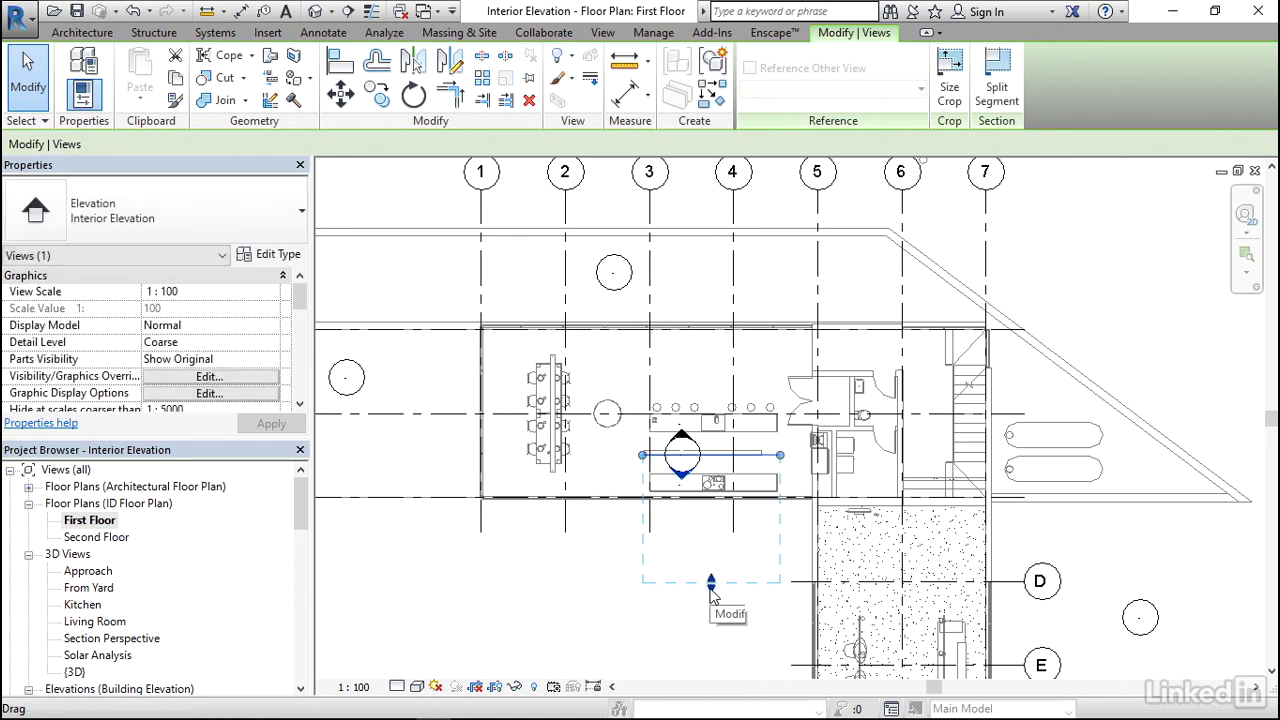
pyautogui.moveTo(710, 588); pyautogui.dragTo(716, 503)
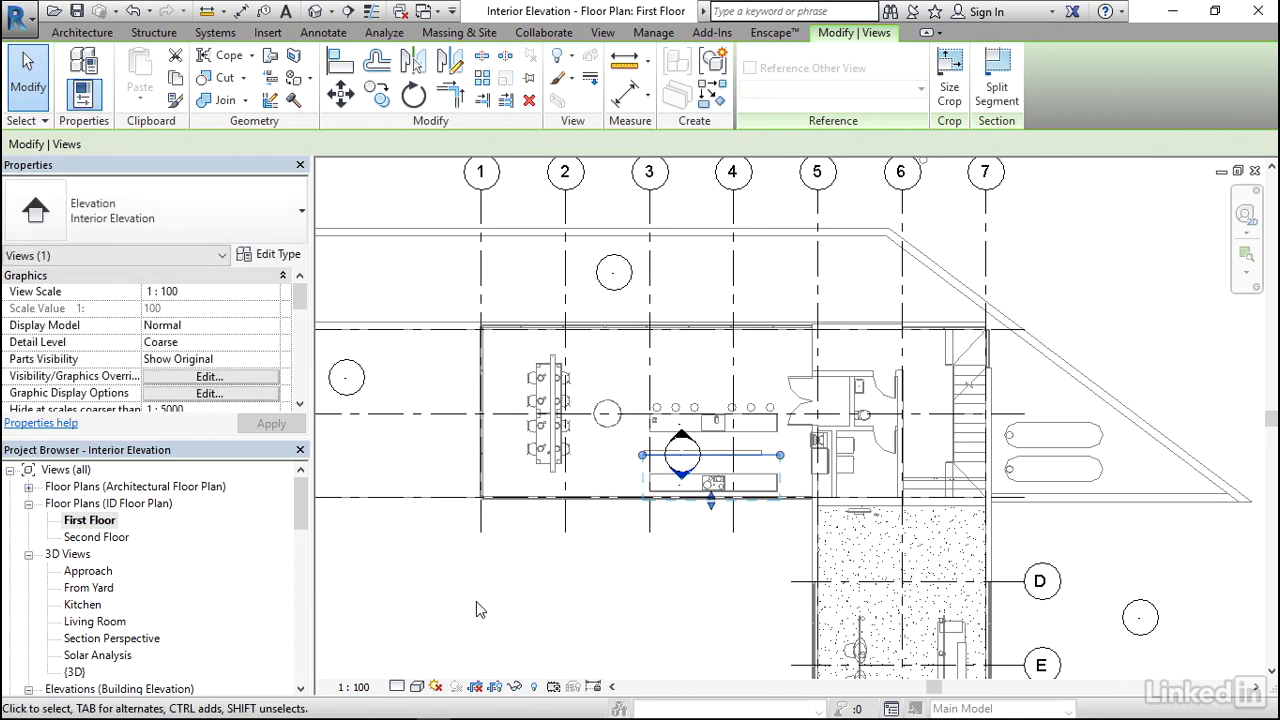
pyautogui.press('Escape')
# - Open the interior elevation view Elevation 1 - a and examine how the kitchen counter wall is shown
pyautogui.moveTo(305, 520); pyautogui.dragTo(309, 559)
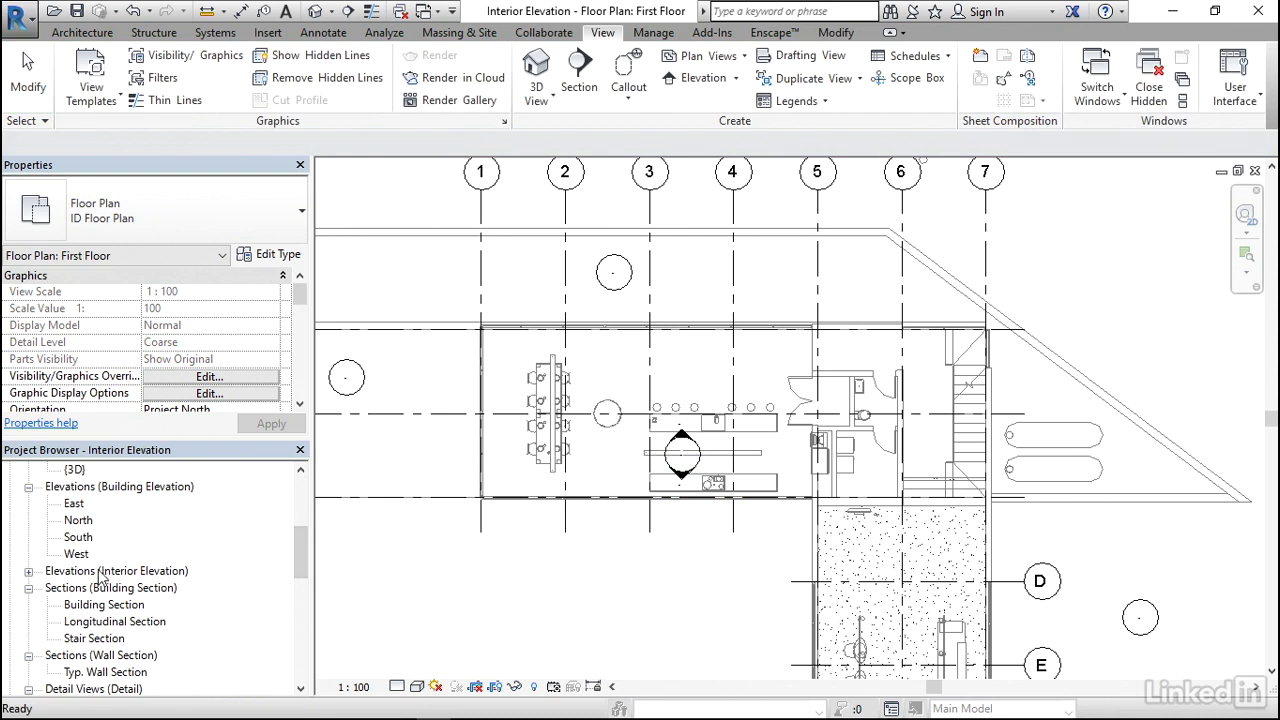
pyautogui.click(29, 572)
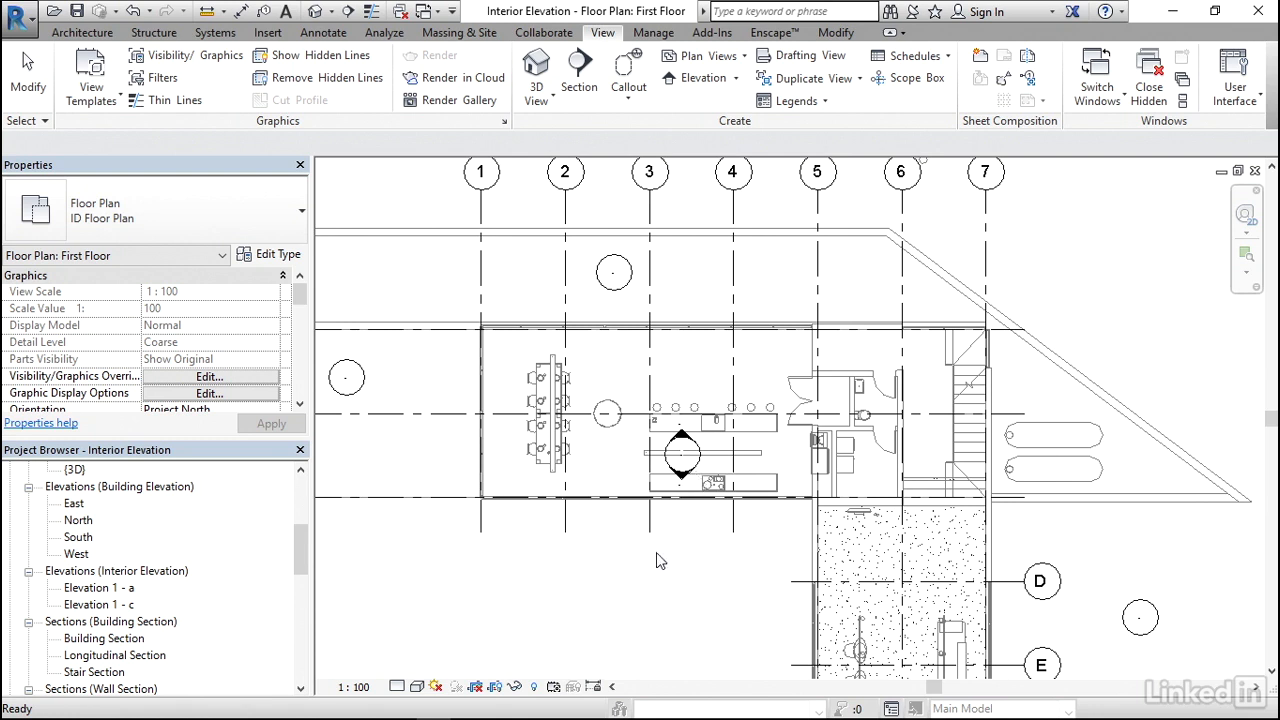
pyautogui.click(118, 592)
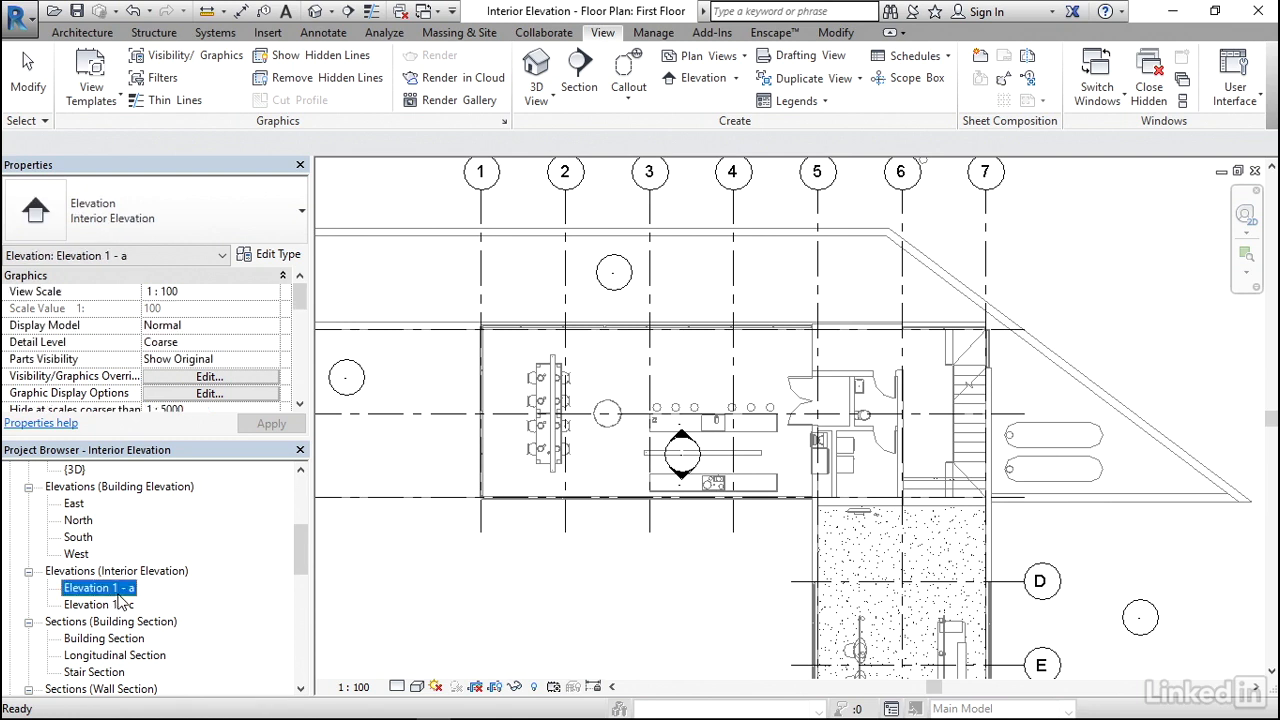
pyautogui.doubleClick(118, 592)
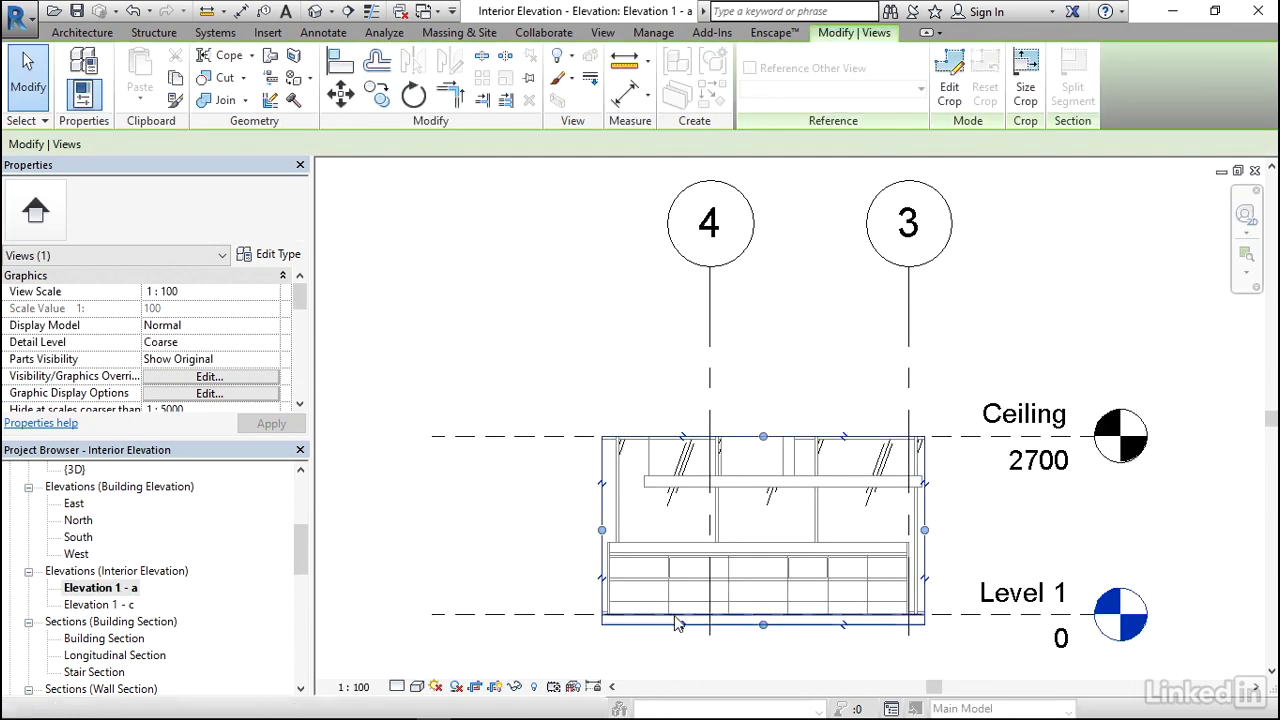
pyautogui.scroll(3, 867, 657)
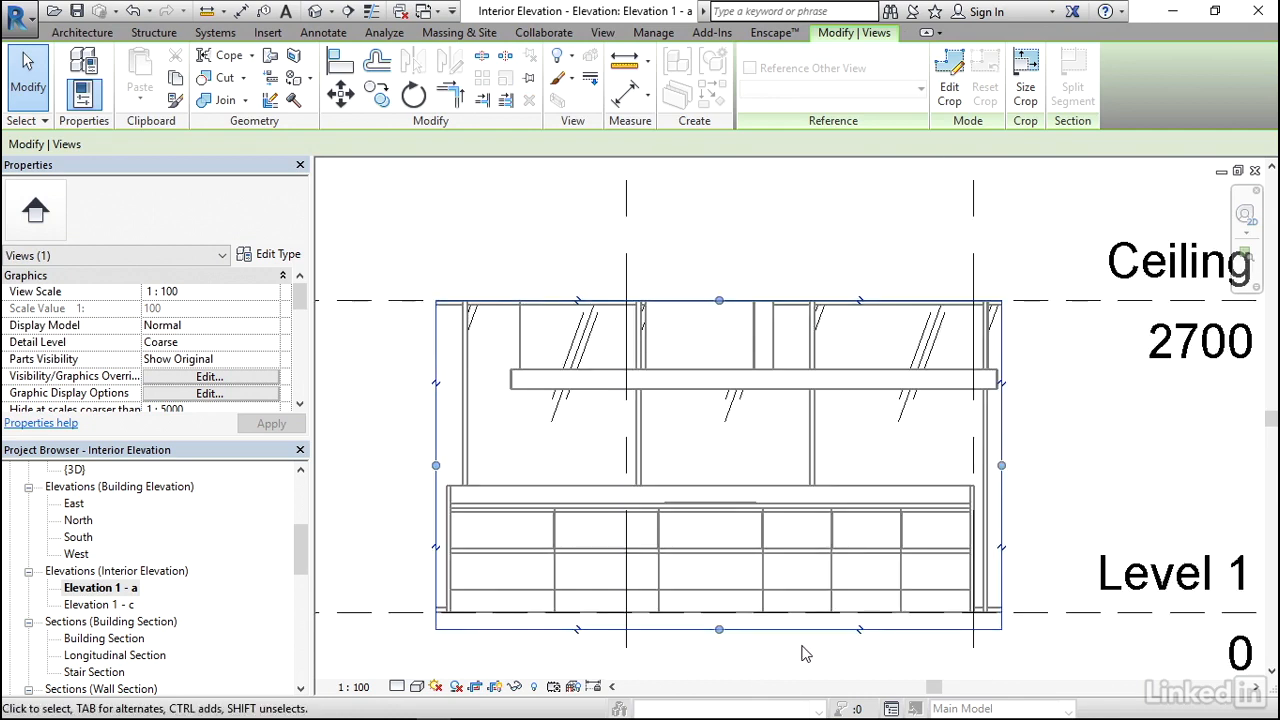
pyautogui.scroll(1, 826, 610)
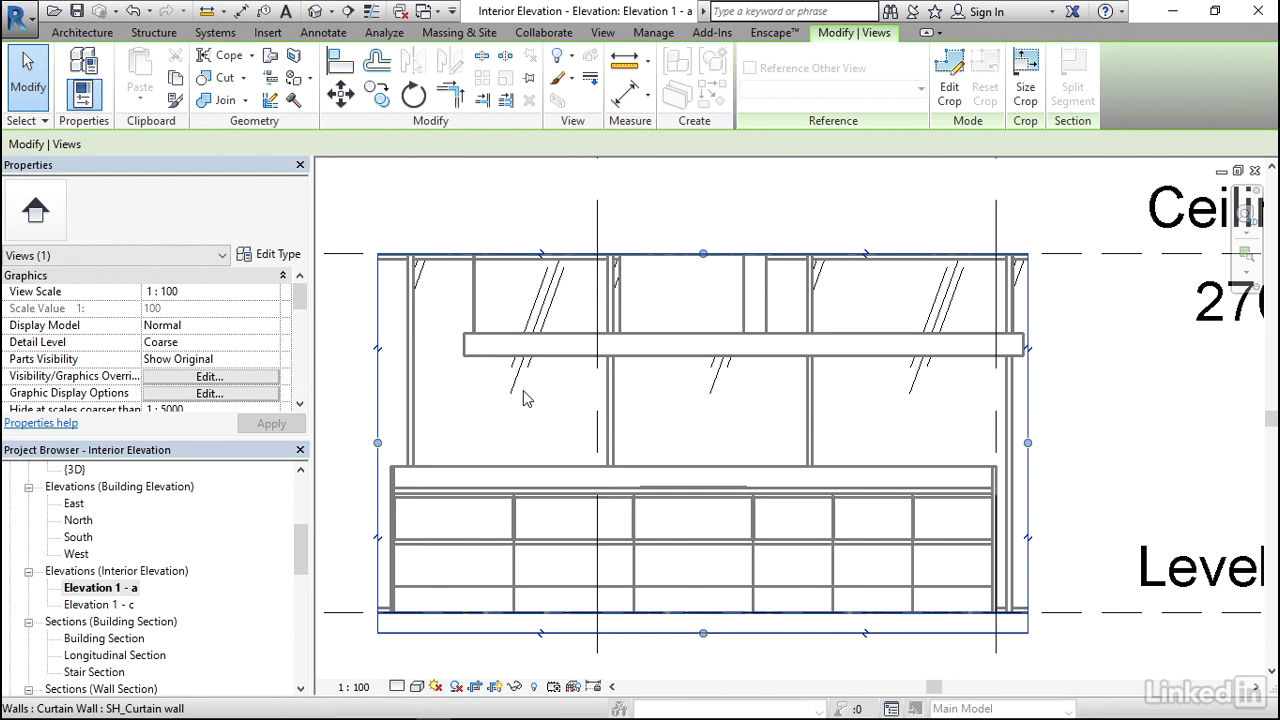
pyautogui.scroll(-3, 862, 468)
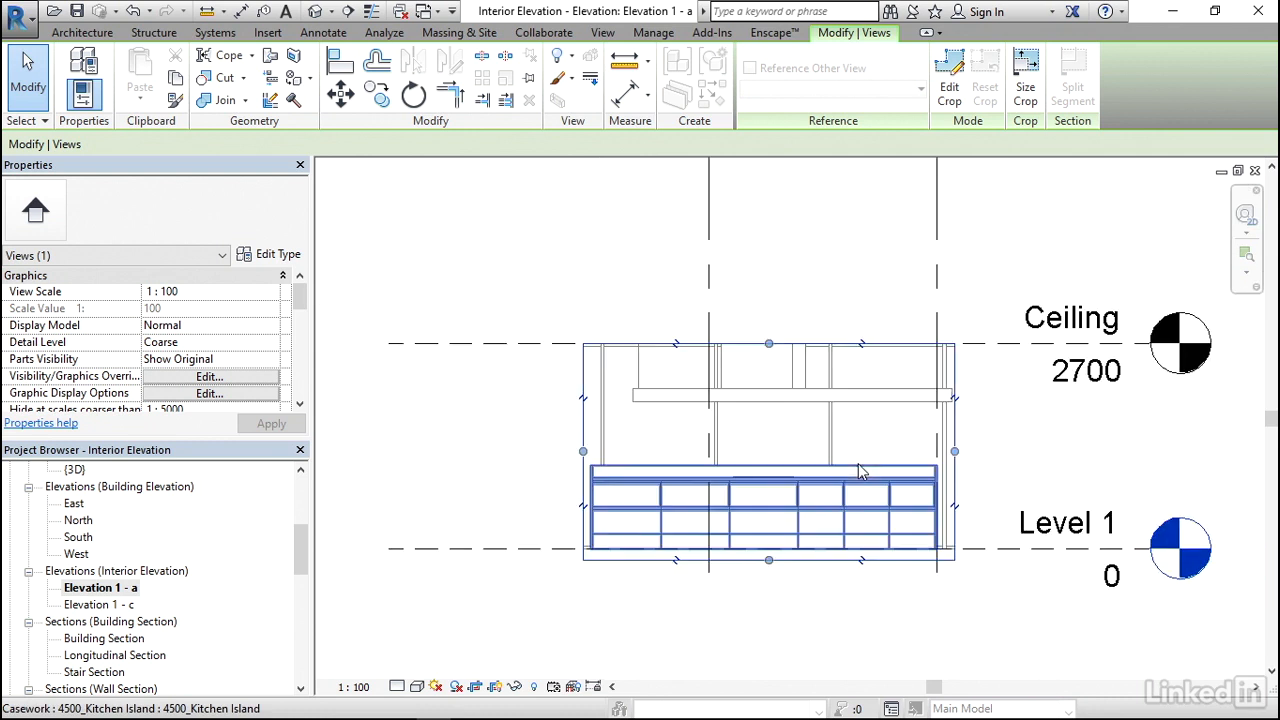
# - Open the interior elevation view Elevation 1 - c and rename it Elevation North
pyautogui.doubleClick(111, 606)
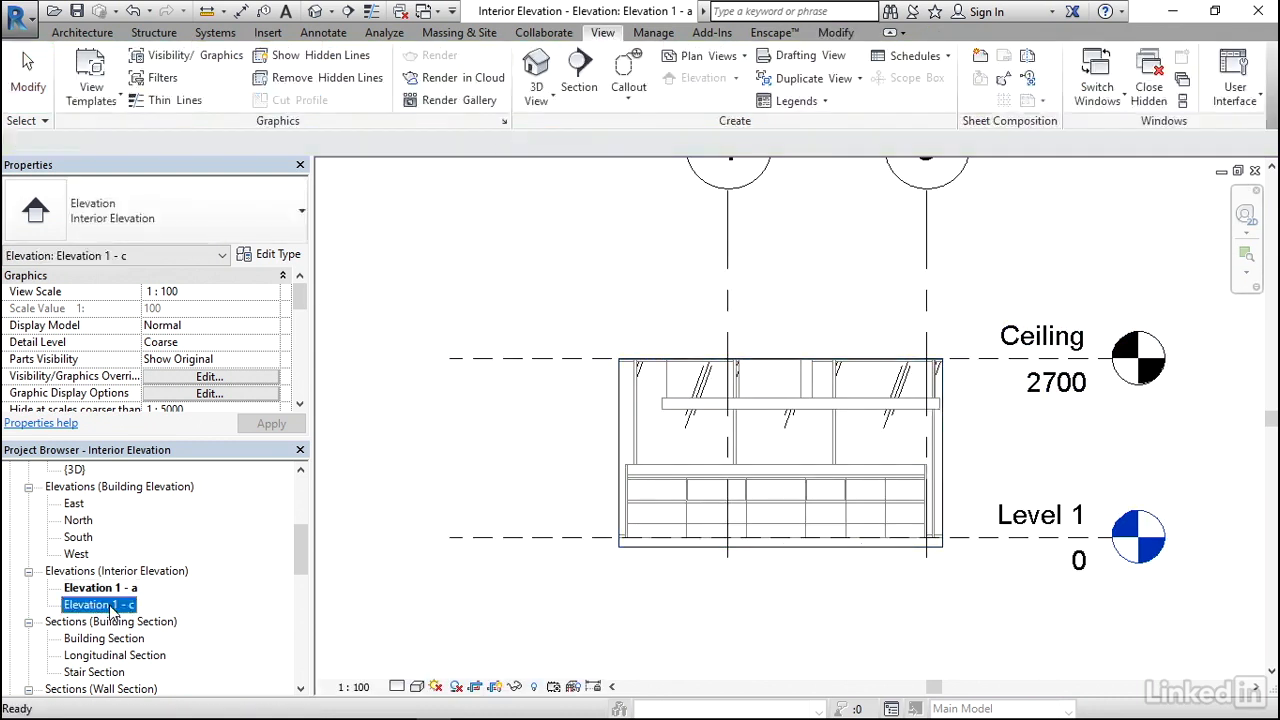
pyautogui.scroll(5, 815, 627)
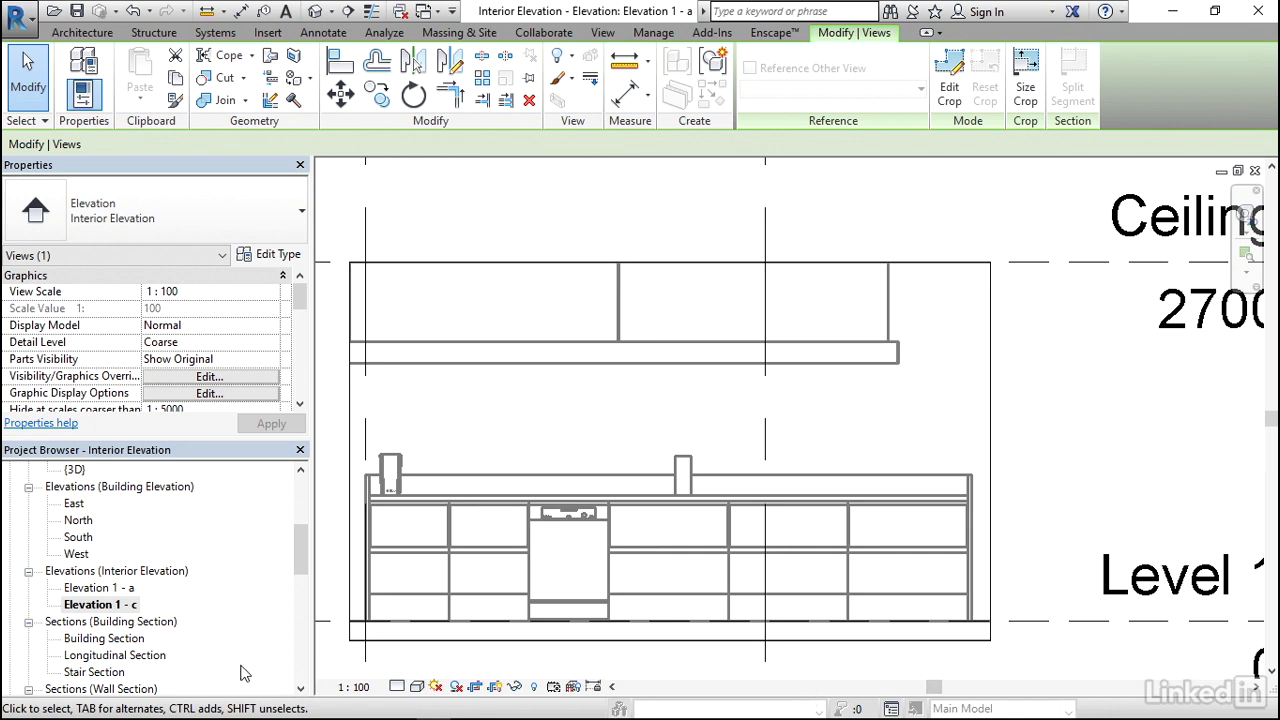
pyautogui.rightClick(118, 606)
pyautogui.rightClick(136, 613)
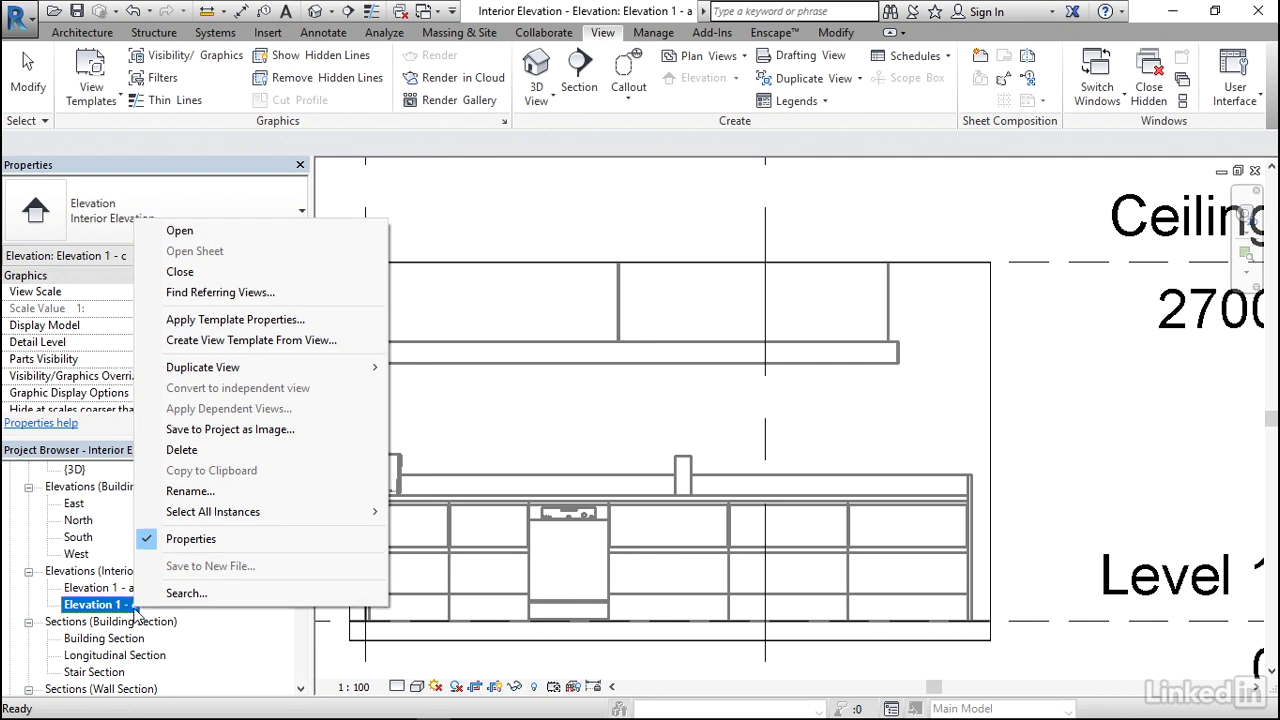
pyautogui.click(226, 492)
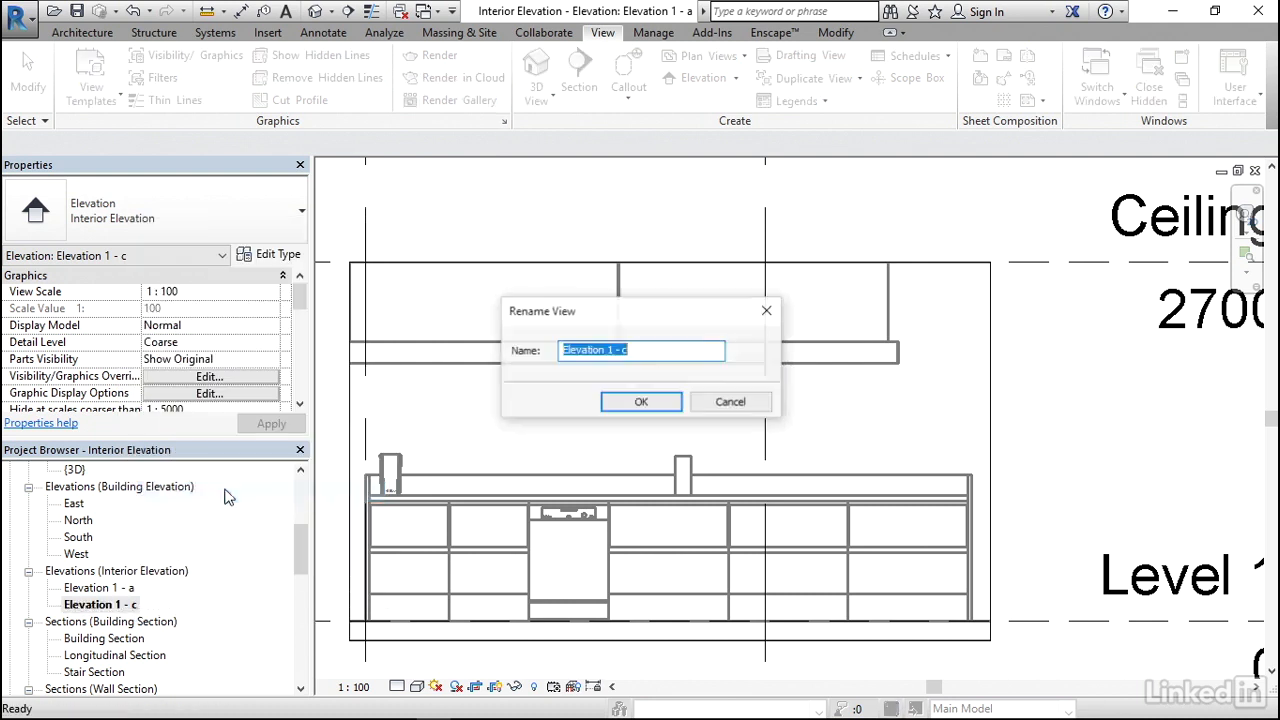
pyautogui.click(645, 351)
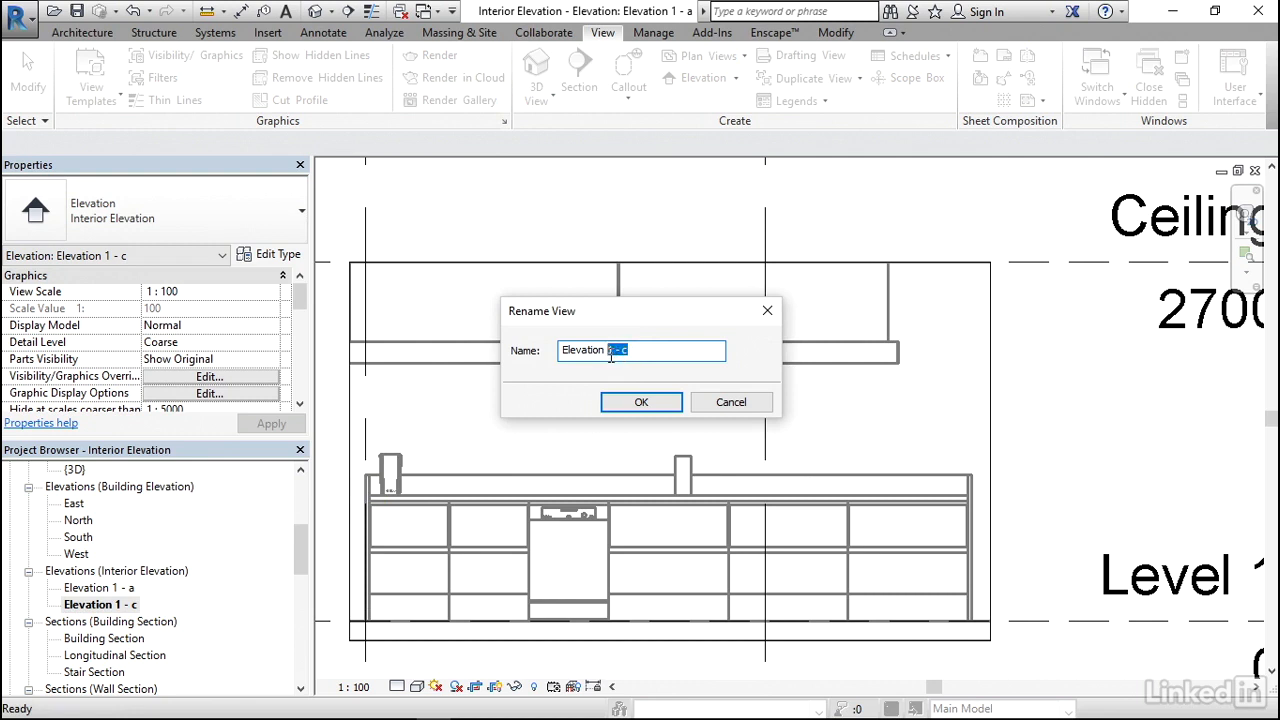
pyautogui.write('North')
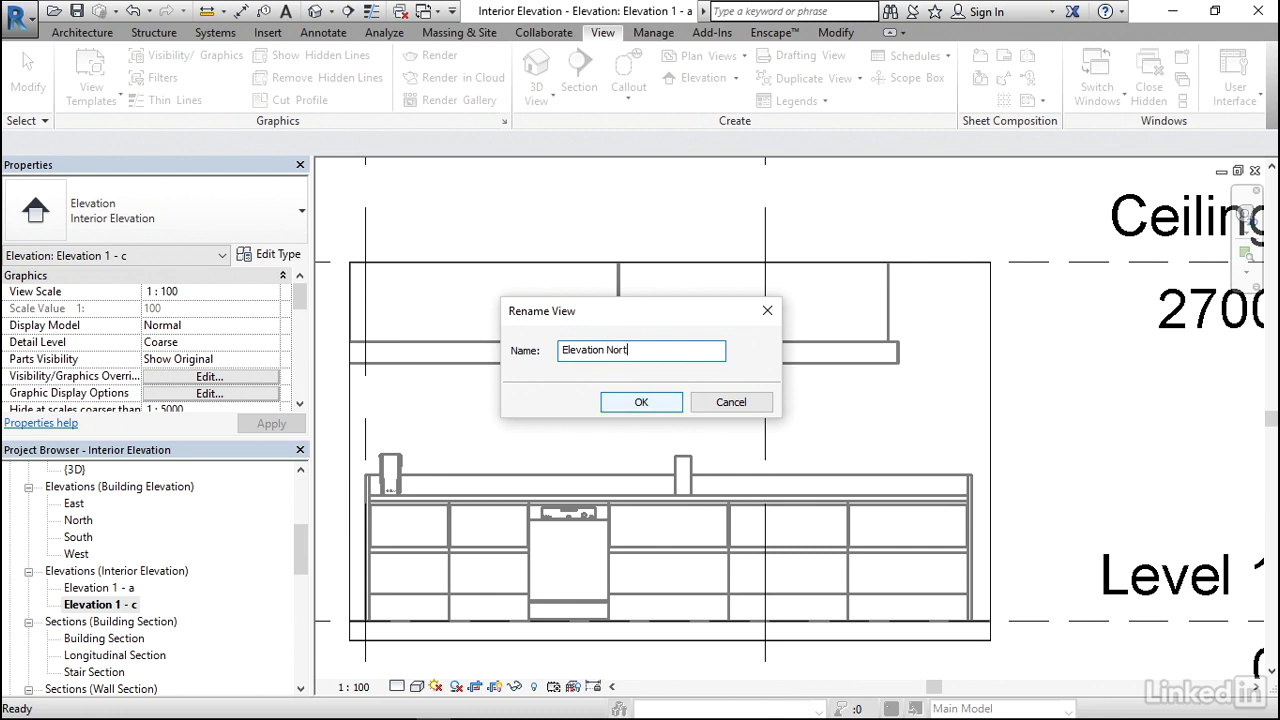
pyautogui.click(641, 402)
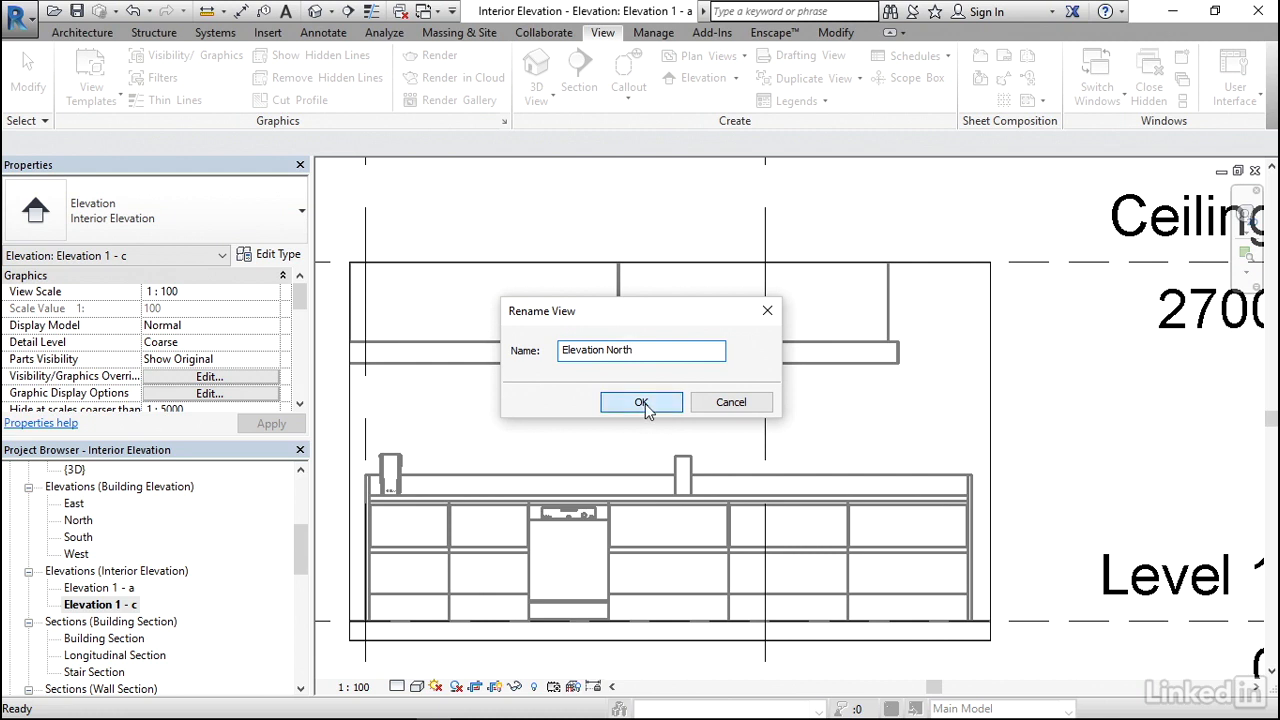
# - Return to the interior elevation view Elevation 1 - a and rename it Elevation South
pyautogui.doubleClick(117, 590)
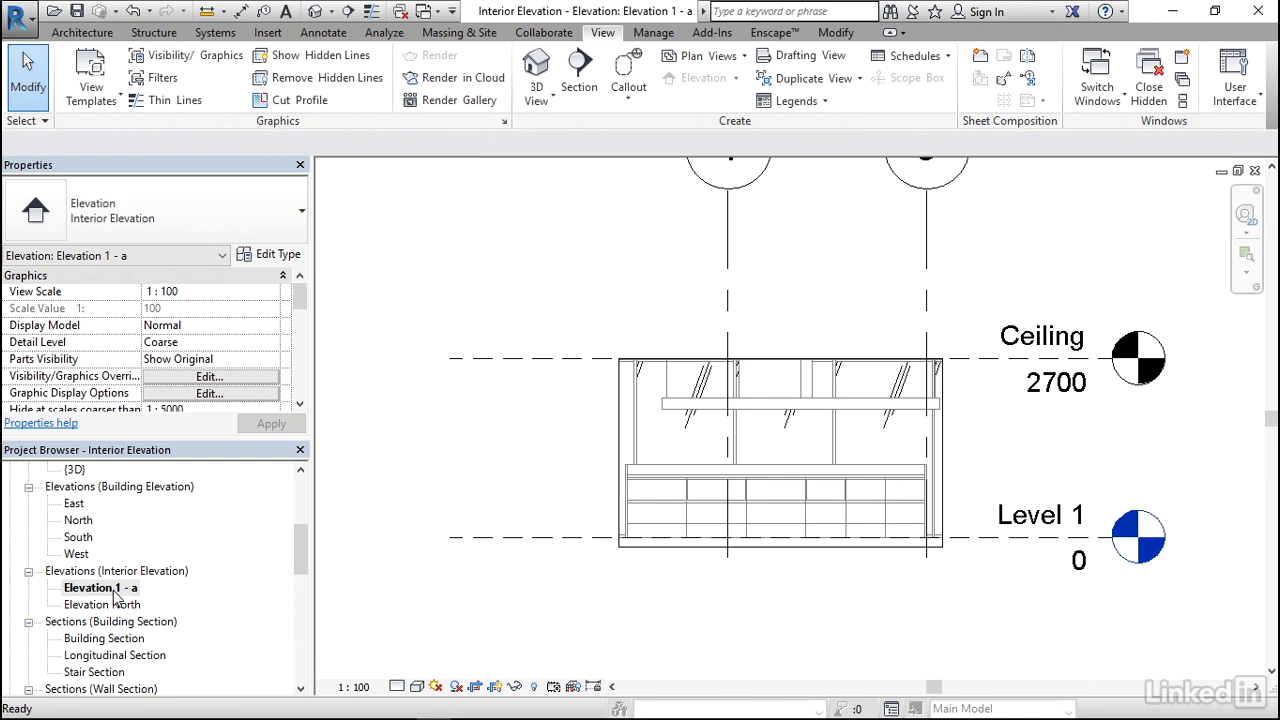
pyautogui.rightClick(114, 591)
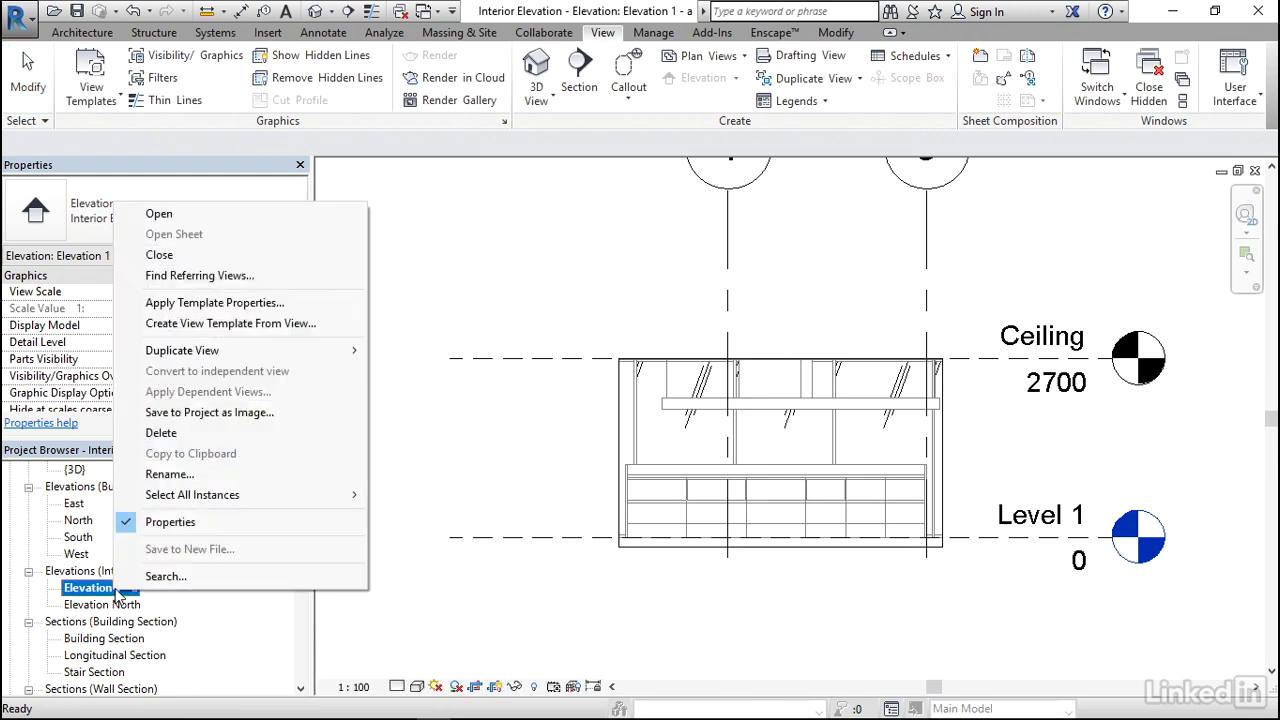
pyautogui.click(170, 474)
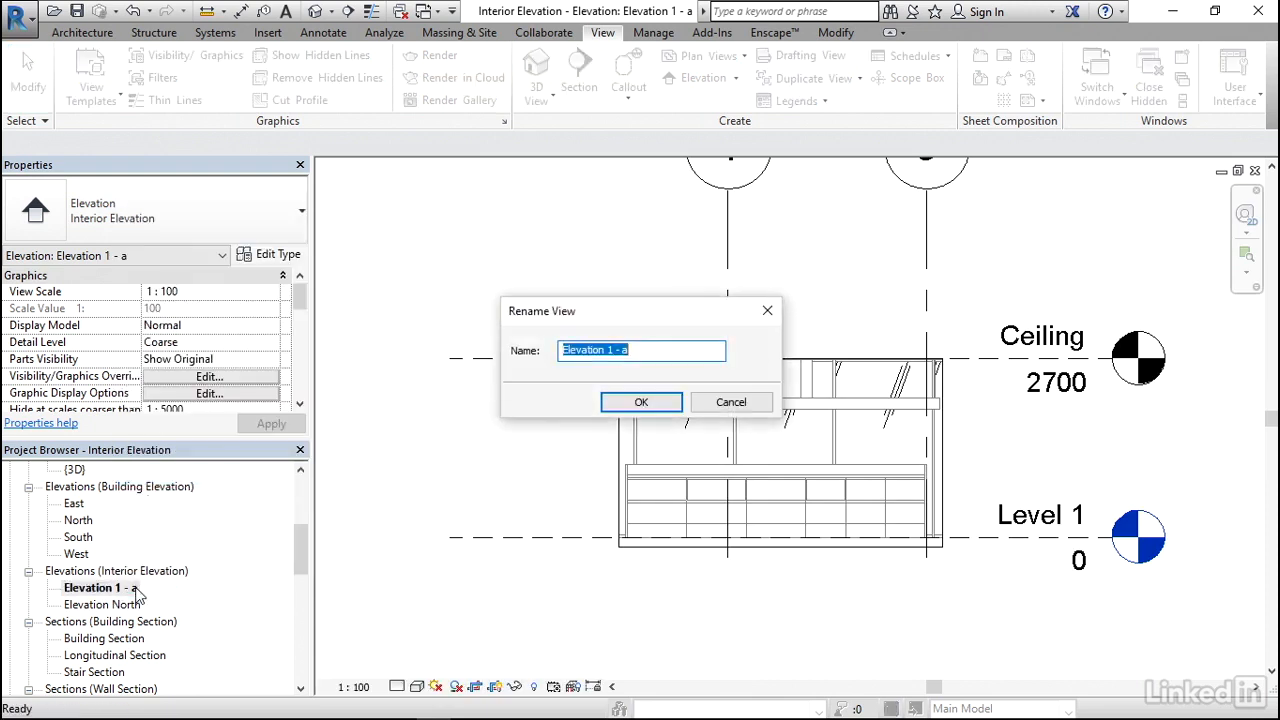
pyautogui.click(648, 349)
pyautogui.moveTo(648, 349); pyautogui.dragTo(613, 352)
pyautogui.write('South')
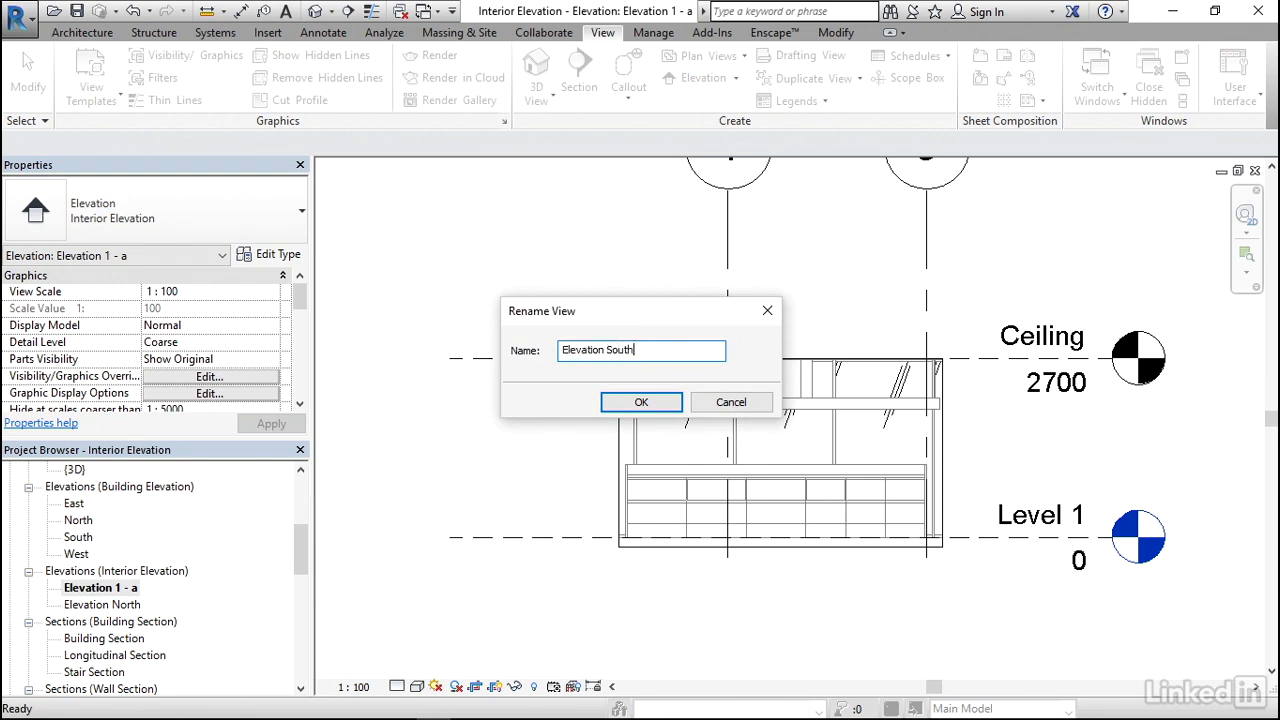
pyautogui.click(636, 404)
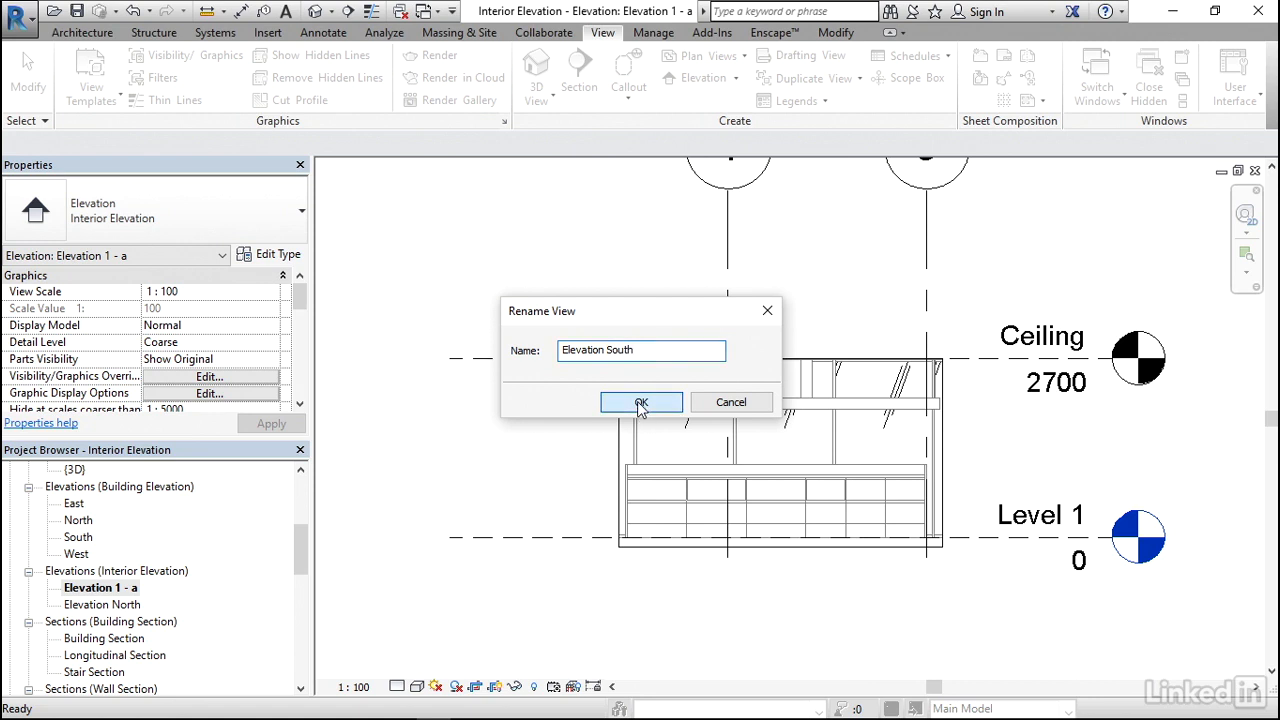